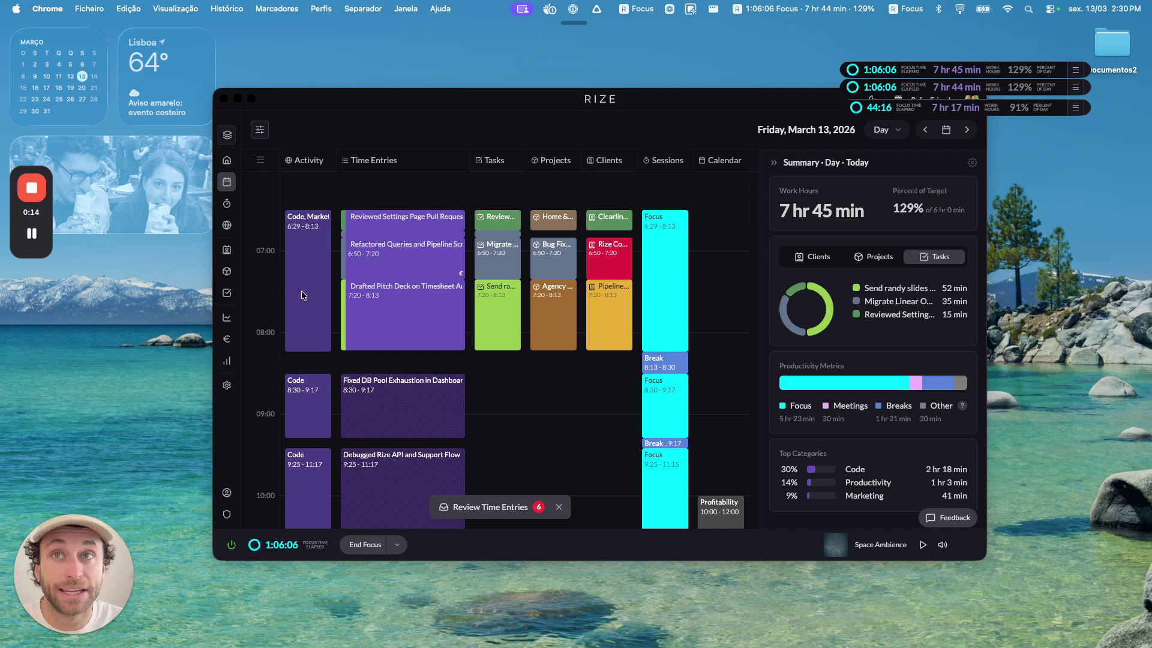
- Look through the day's calendar entries and open the client list
left_click(269, 197)
mouse_move(236, 217)
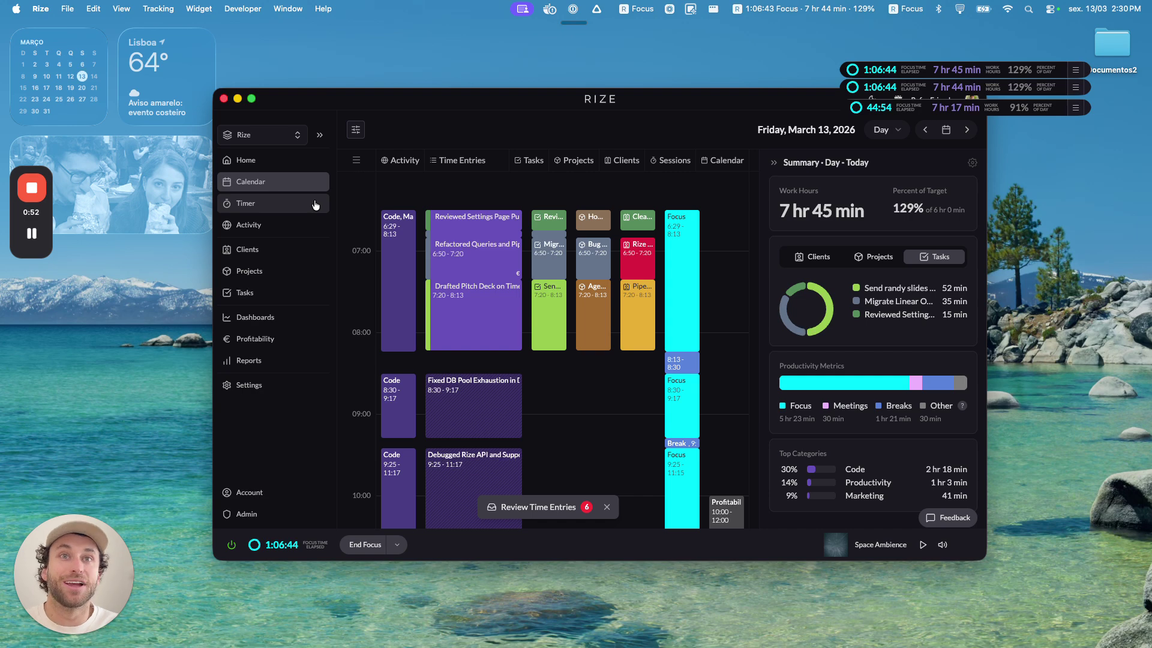
left_click(290, 247)
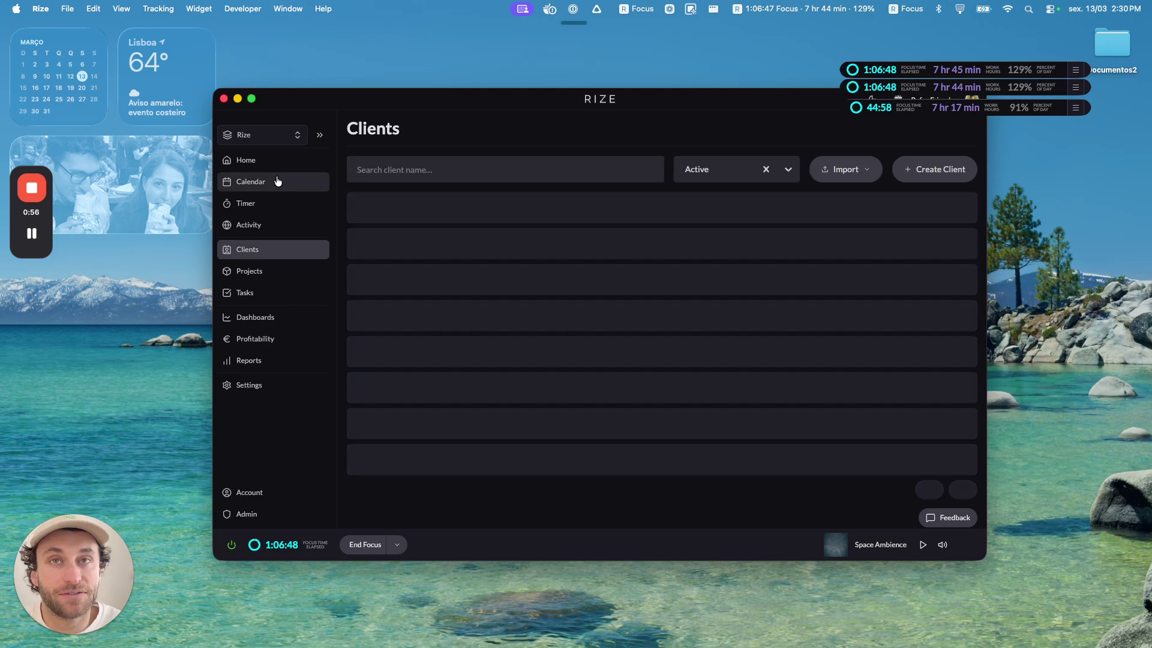
left_click(278, 181)
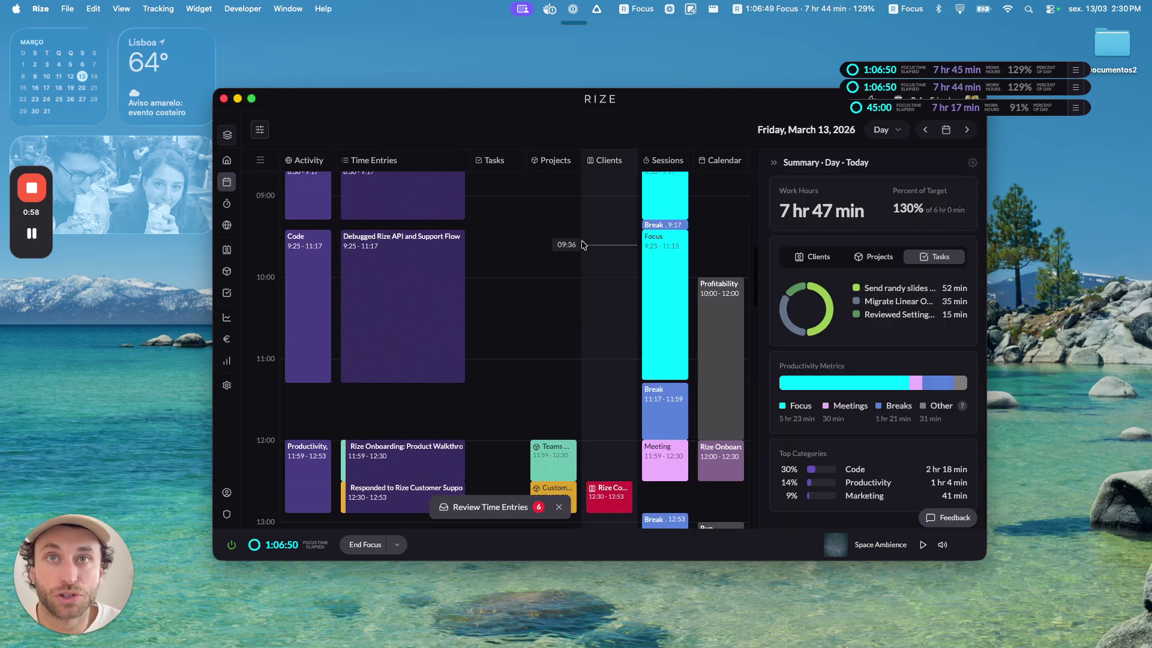
scroll(582, 245, "up", 5)
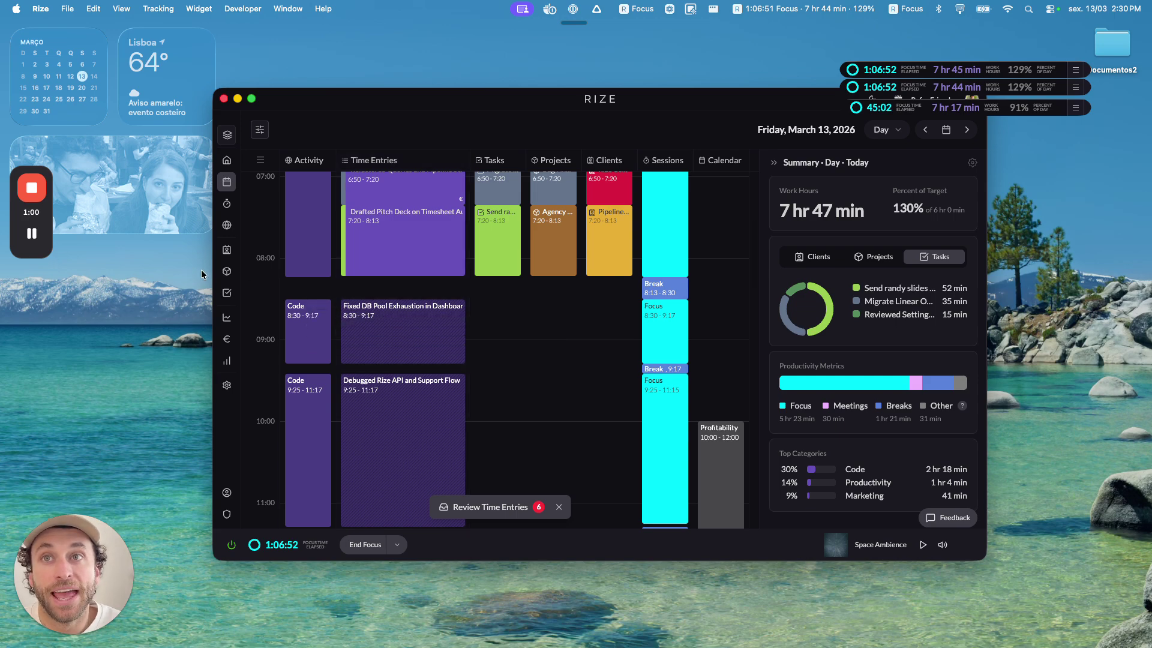
left_click(244, 249)
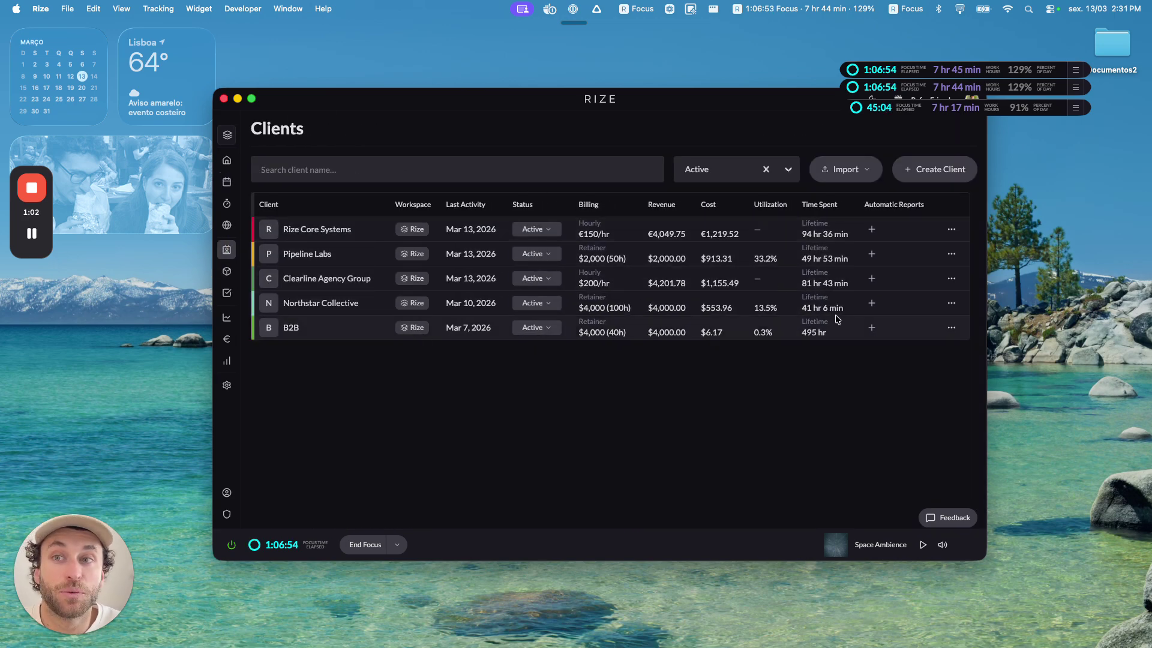
- Open the Rize Core Systems client for editing, try None as its billing type, and switch it back to Hourly Rate
left_click(950, 231)
left_click(949, 228)
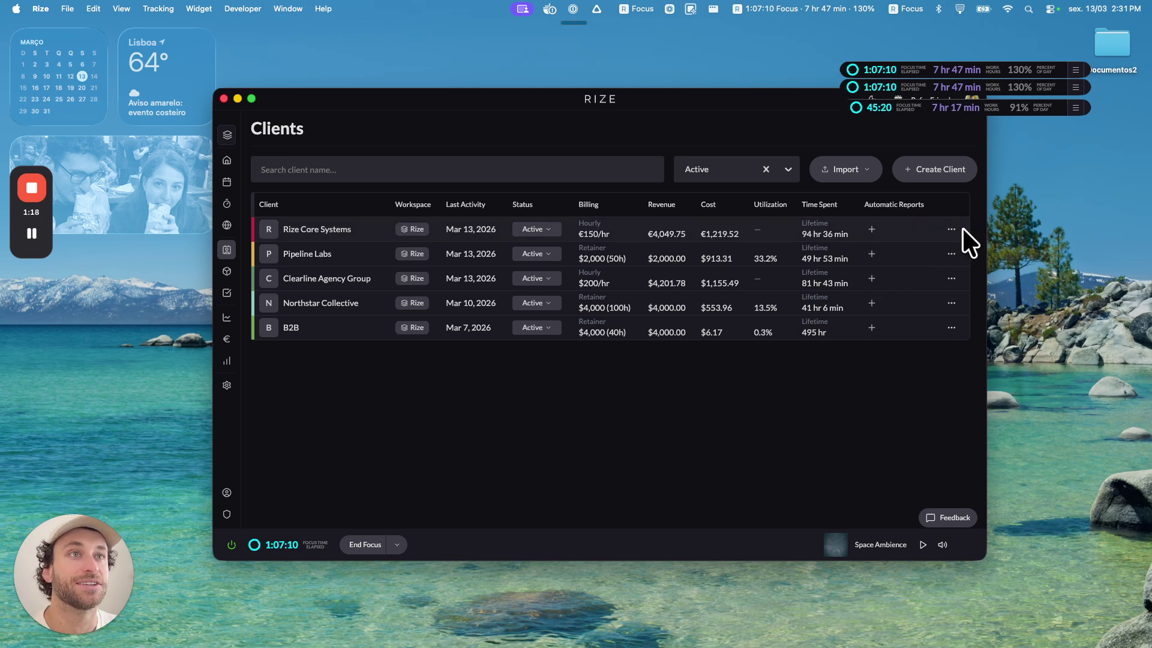
left_click(951, 230)
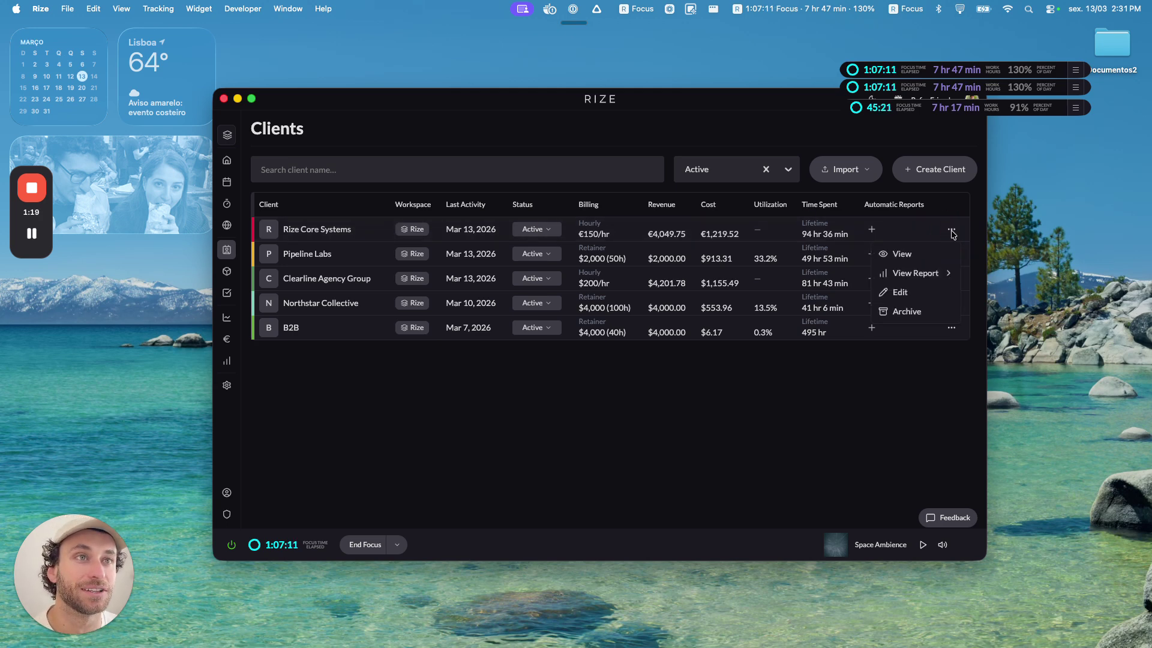
left_click(916, 302)
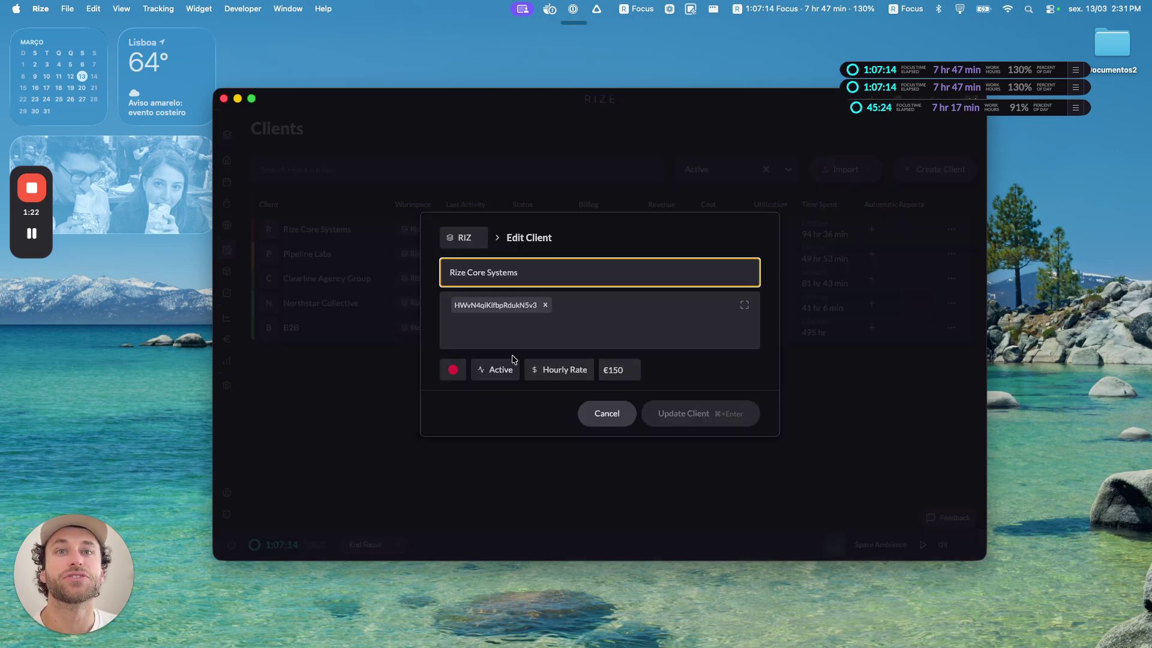
left_click(589, 376)
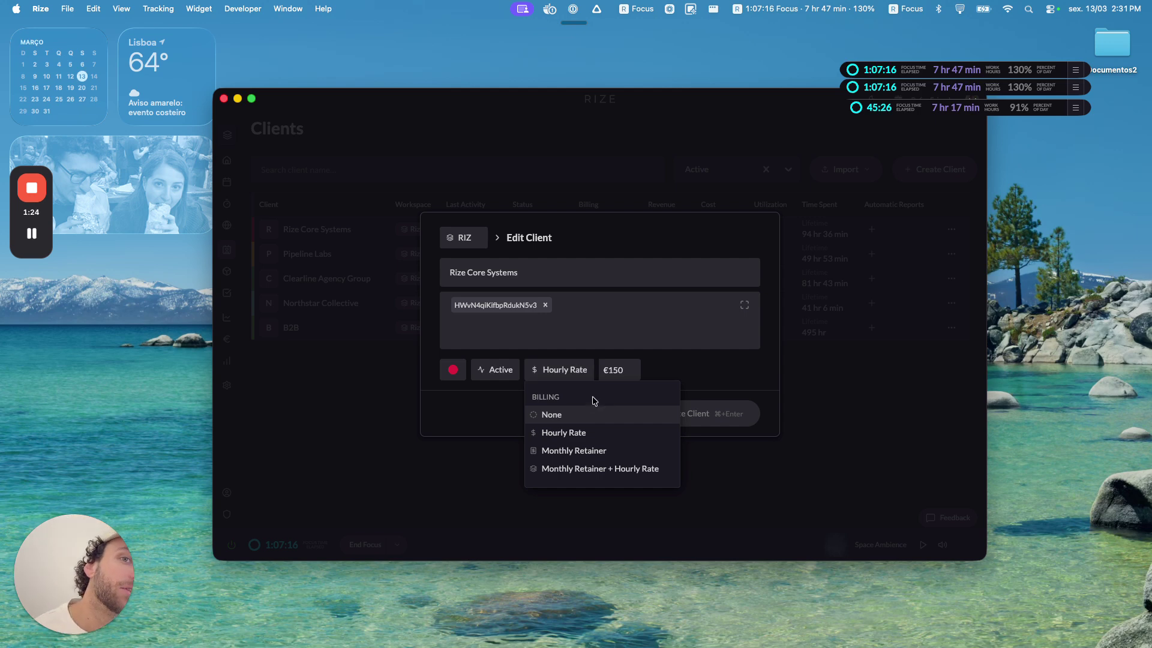
left_click(578, 415)
left_click(534, 369)
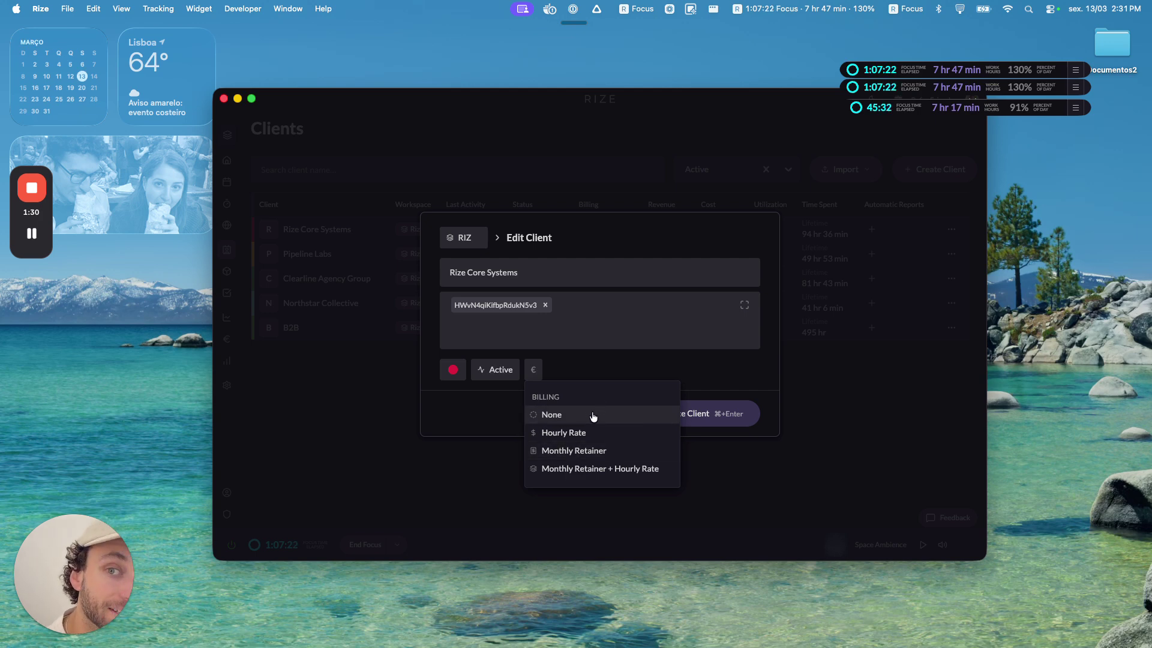
left_click(607, 432)
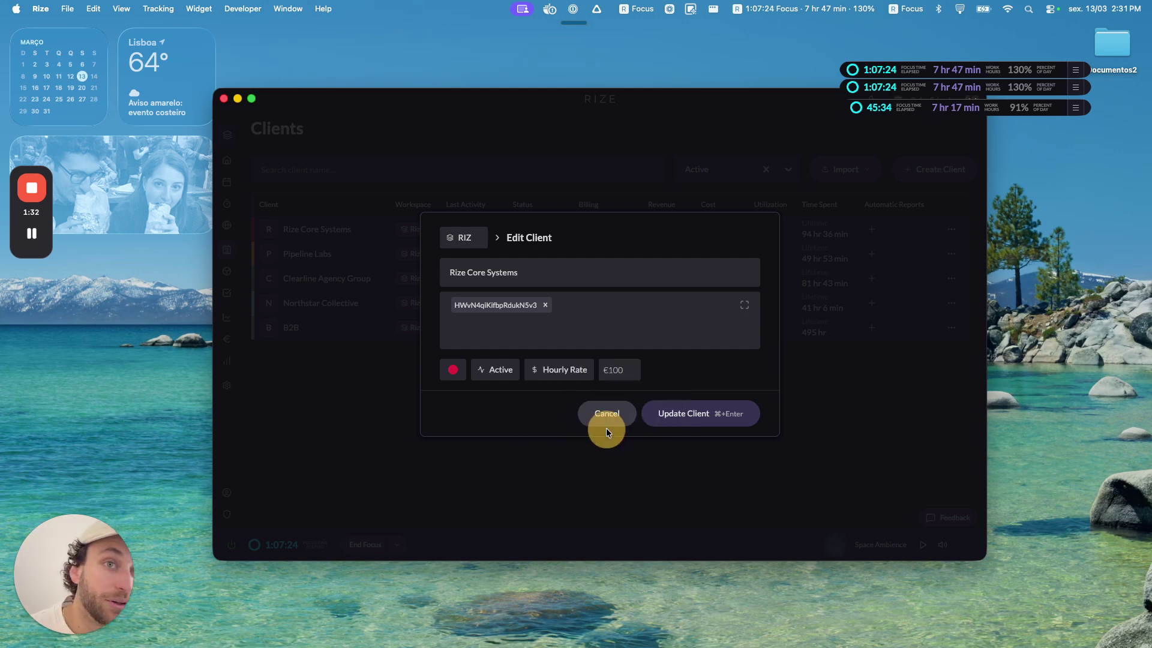
- Set the client's hourly rate to €140
left_click(623, 368)
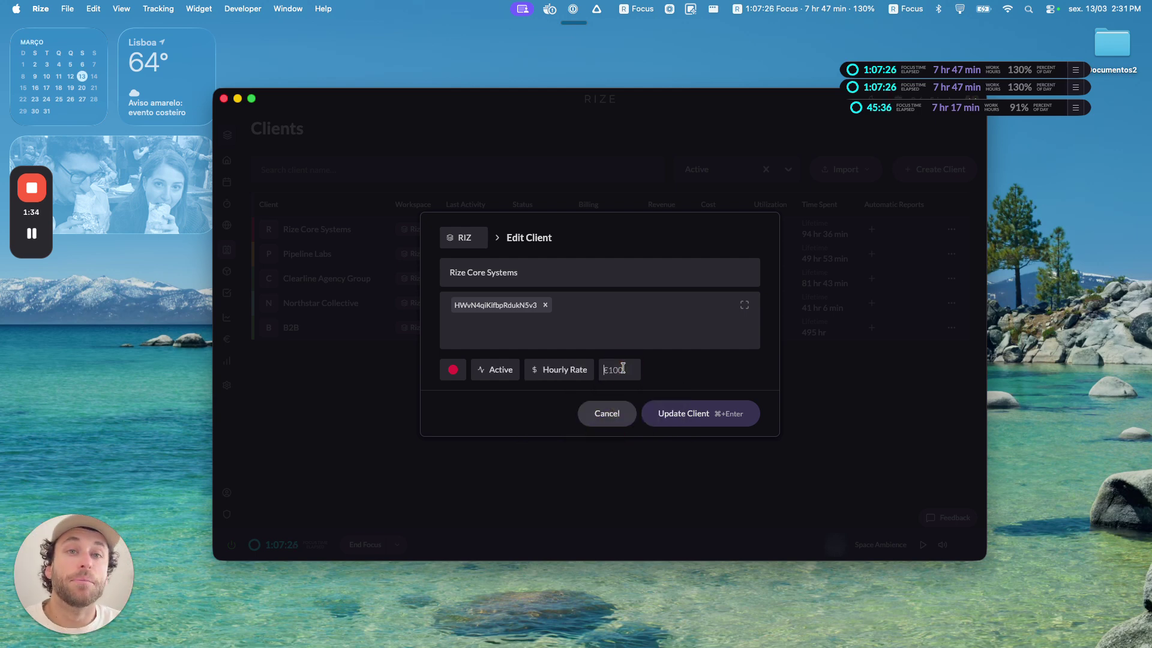
left_click(625, 369)
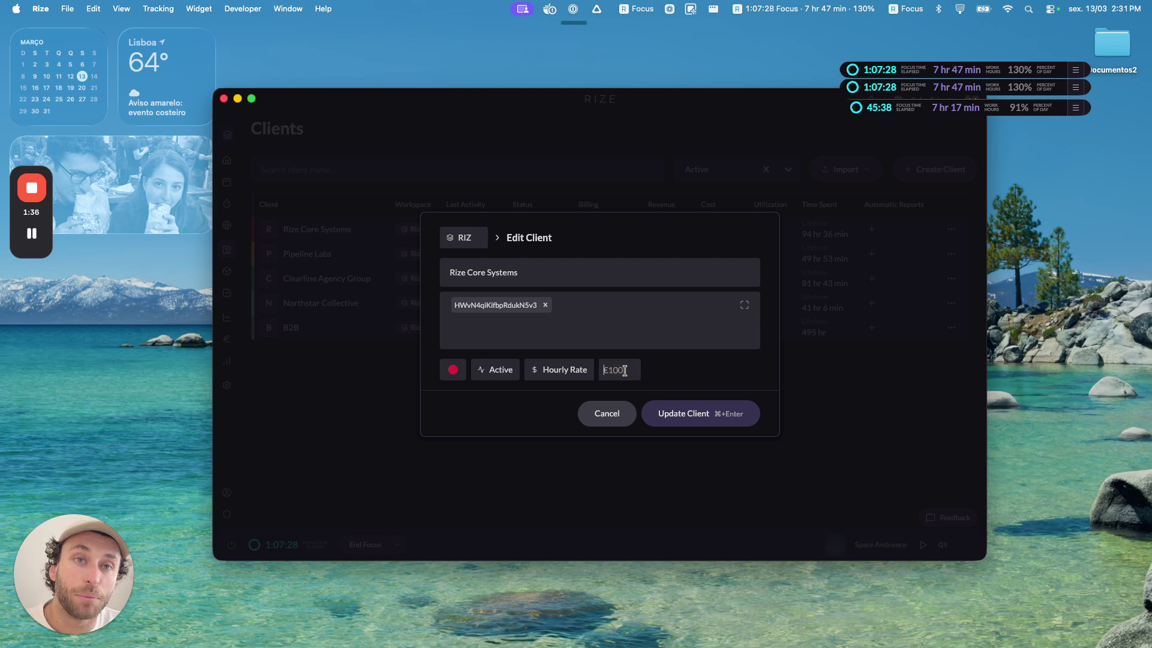
type("140")
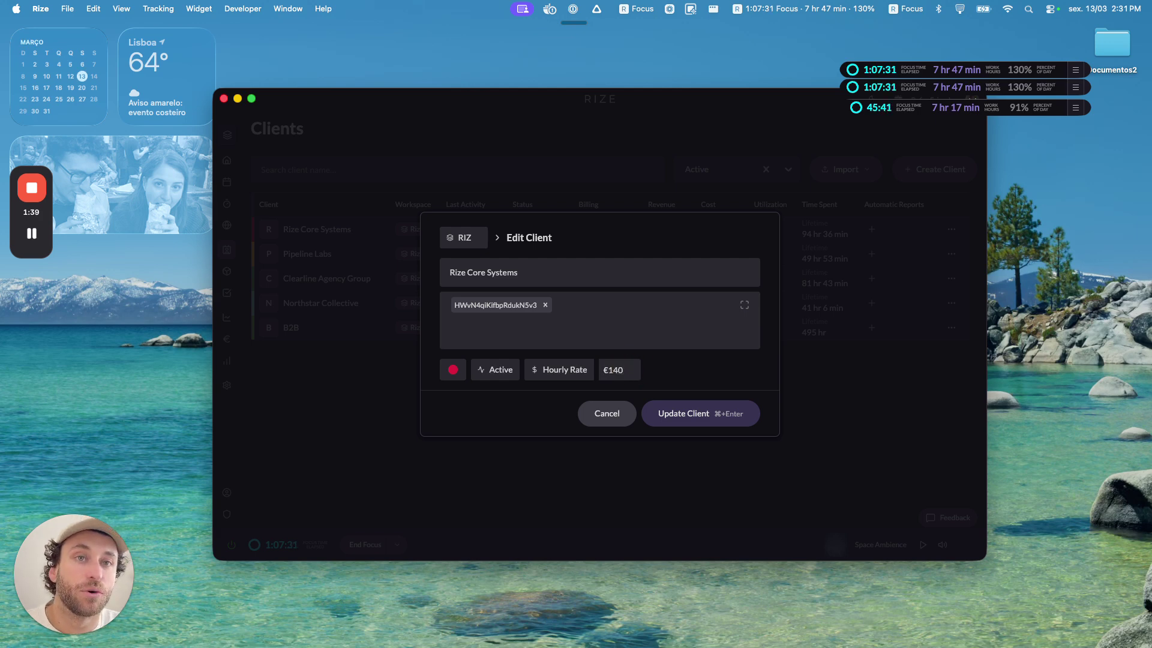
- Clear the client's hourly rate and close the client editor without saving
double_click(625, 368)
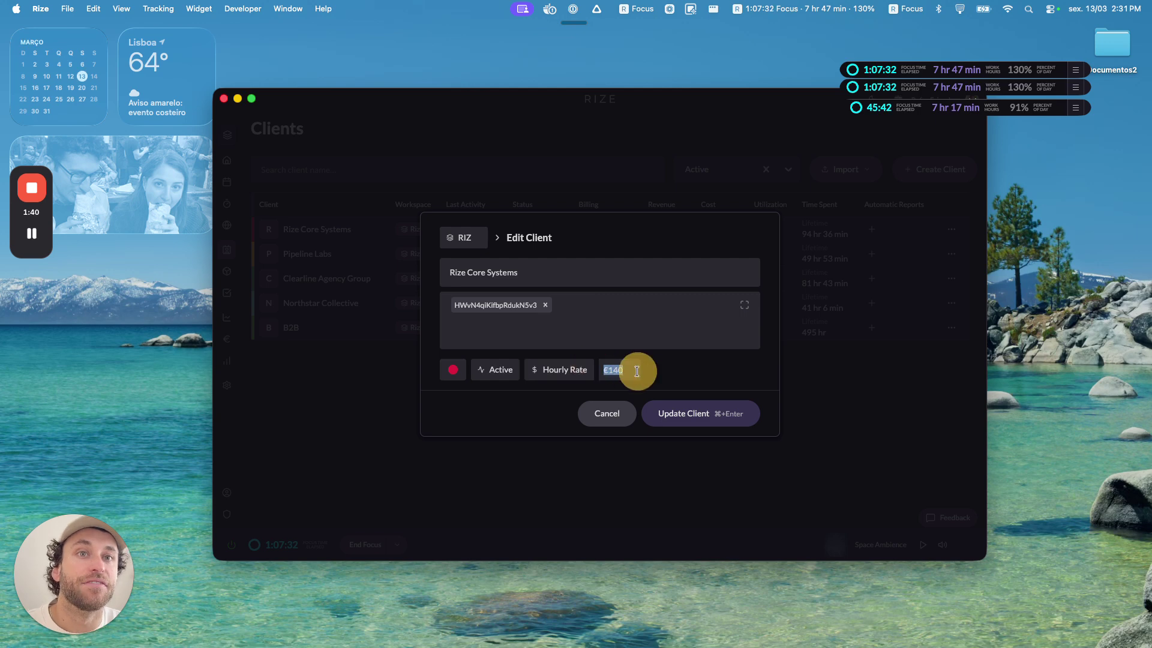
left_click_drag(605, 371, 629, 370)
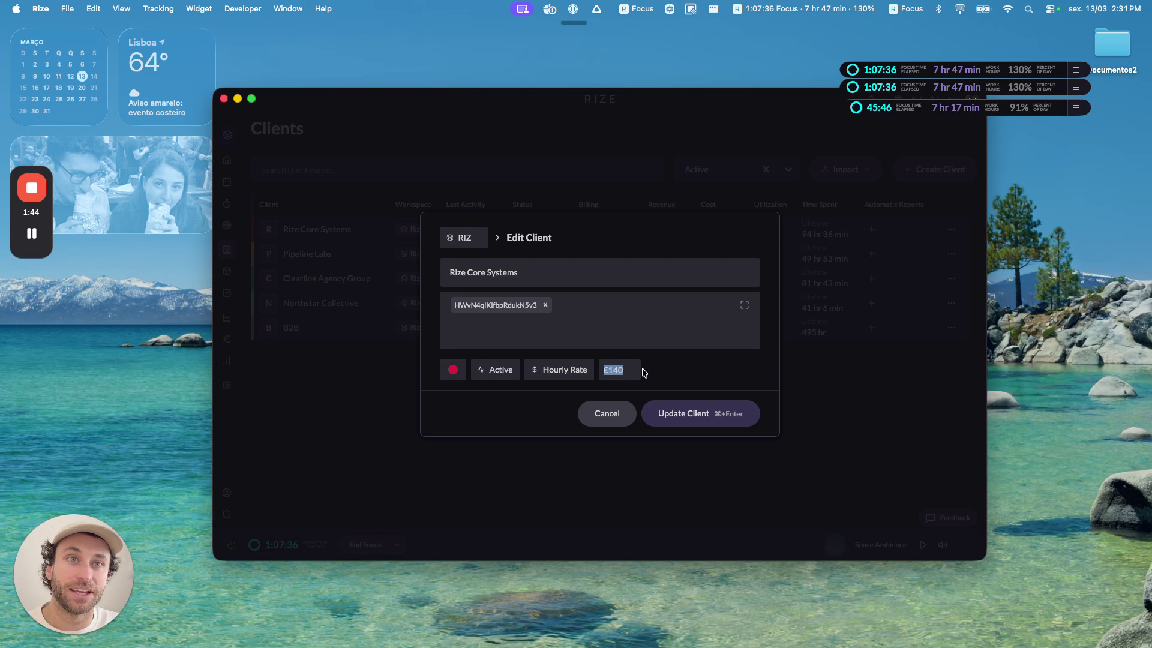
left_click(625, 367)
double_click(622, 368)
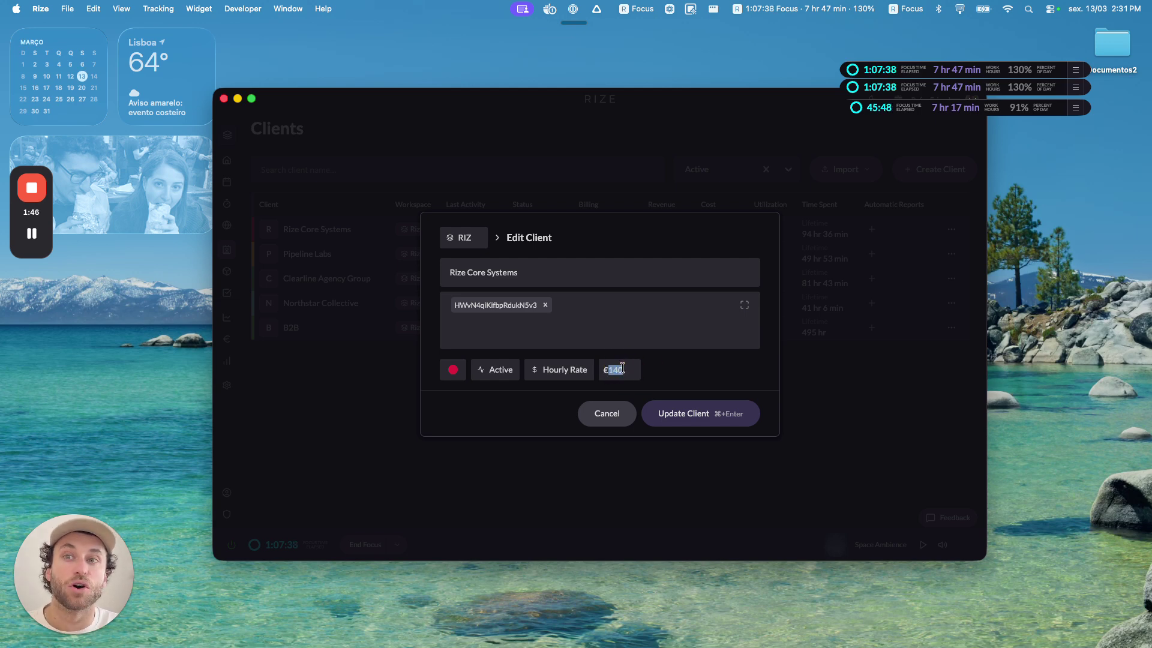
left_click(623, 367)
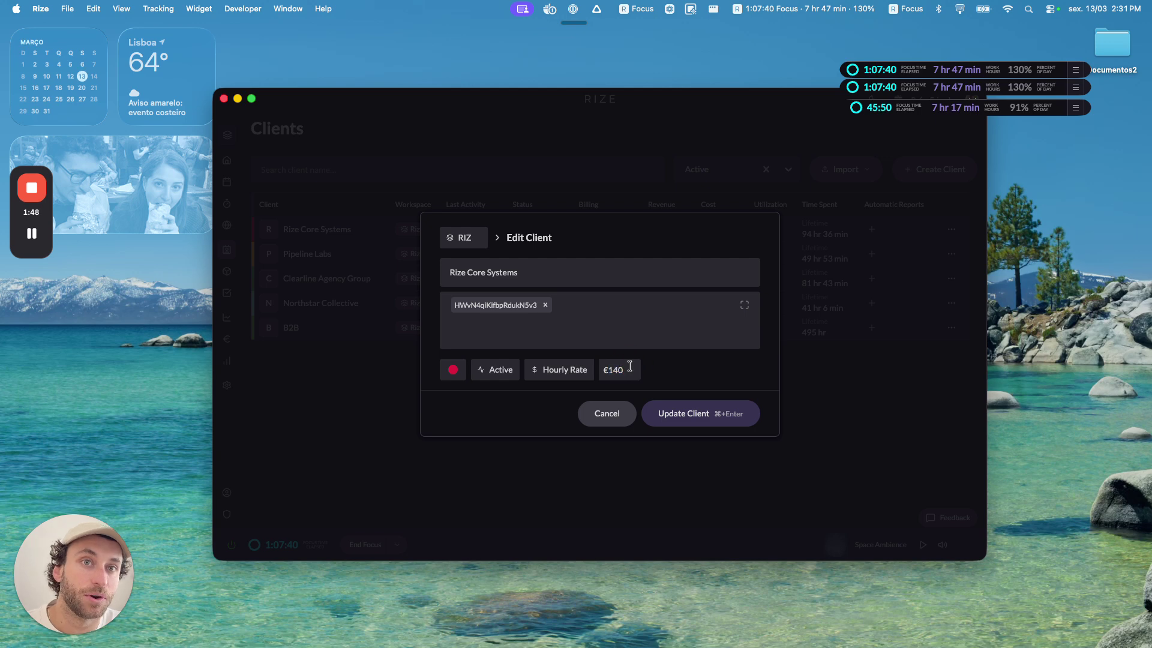
left_click_drag(624, 370, 599, 365)
key("BackSpace")
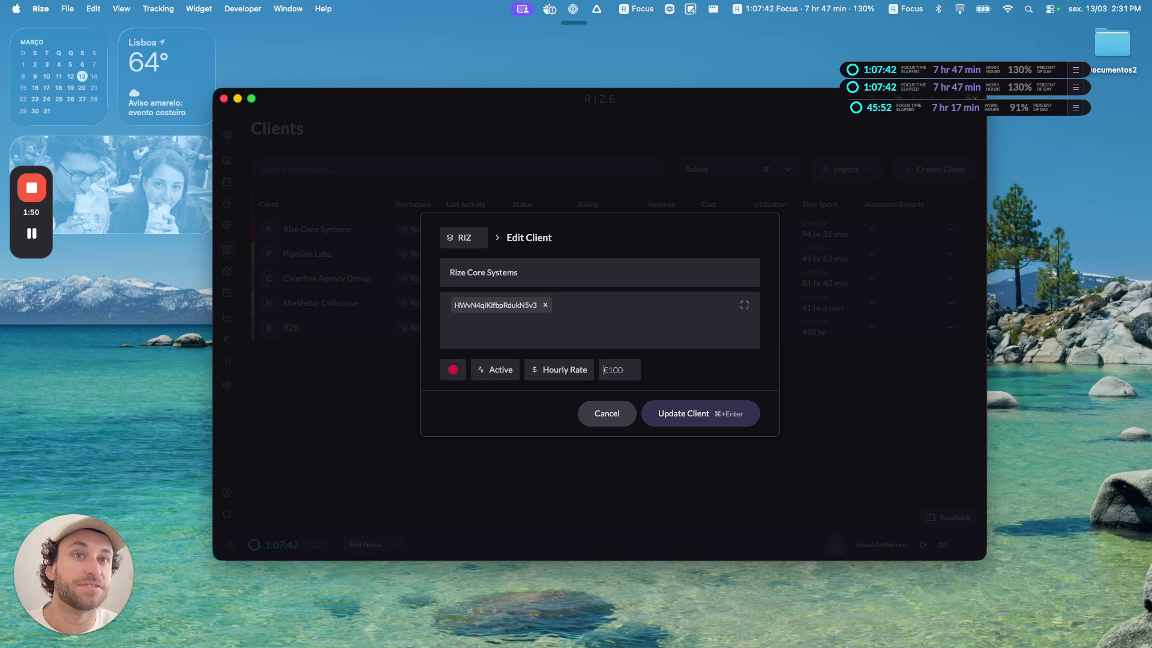
left_click(319, 429)
- Open the workspace settings and examine the hourly and cost rates of the team members
left_click(239, 385)
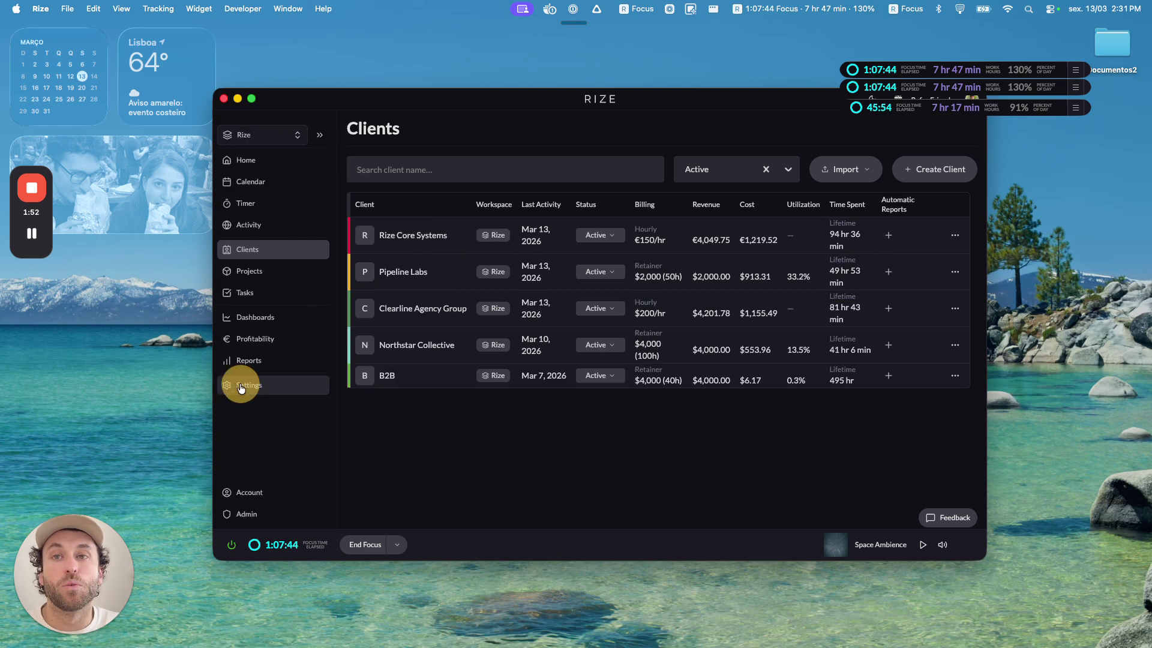
scroll(641, 354, "down", 1)
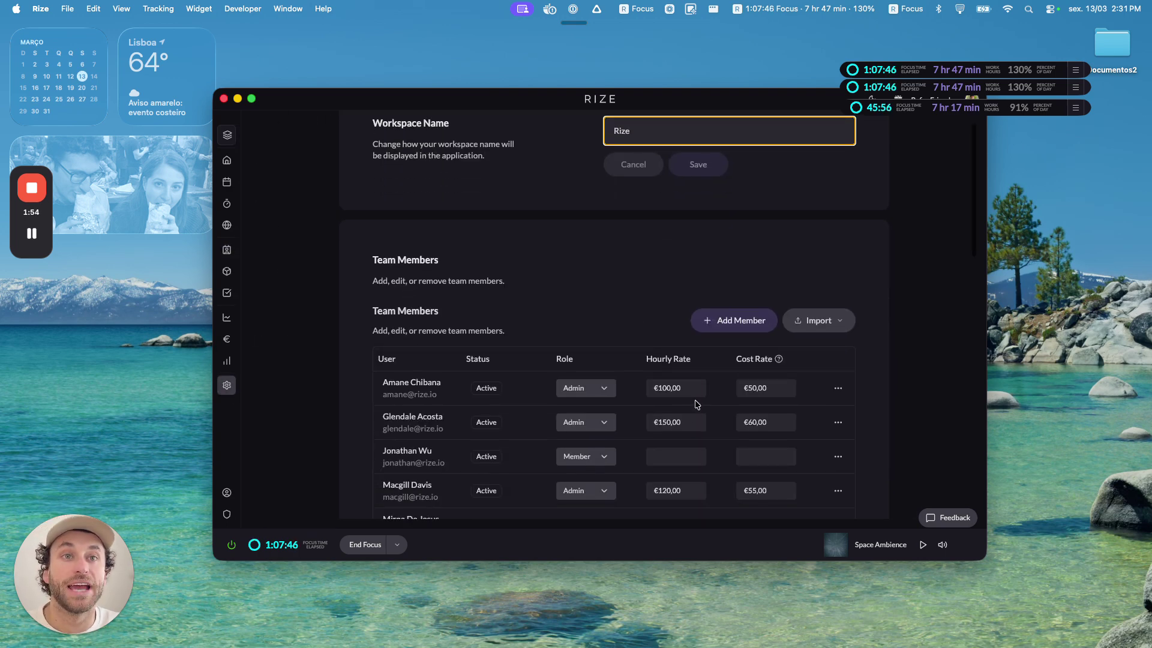
scroll(478, 396, "up", 1)
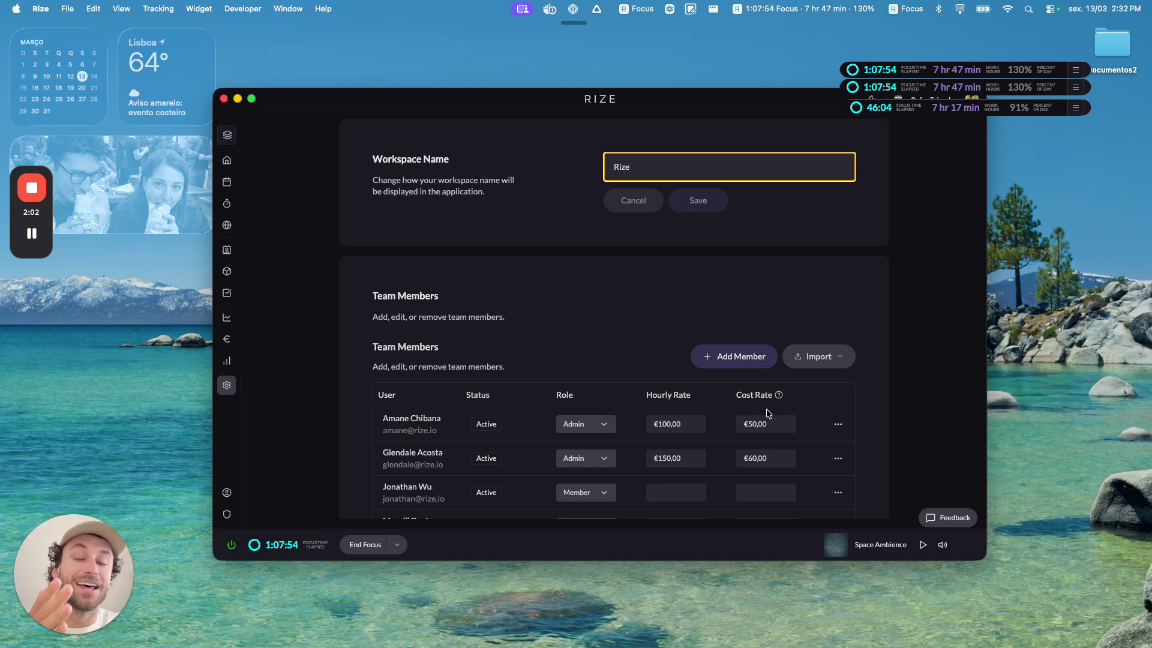
scroll(770, 415, "down", 1)
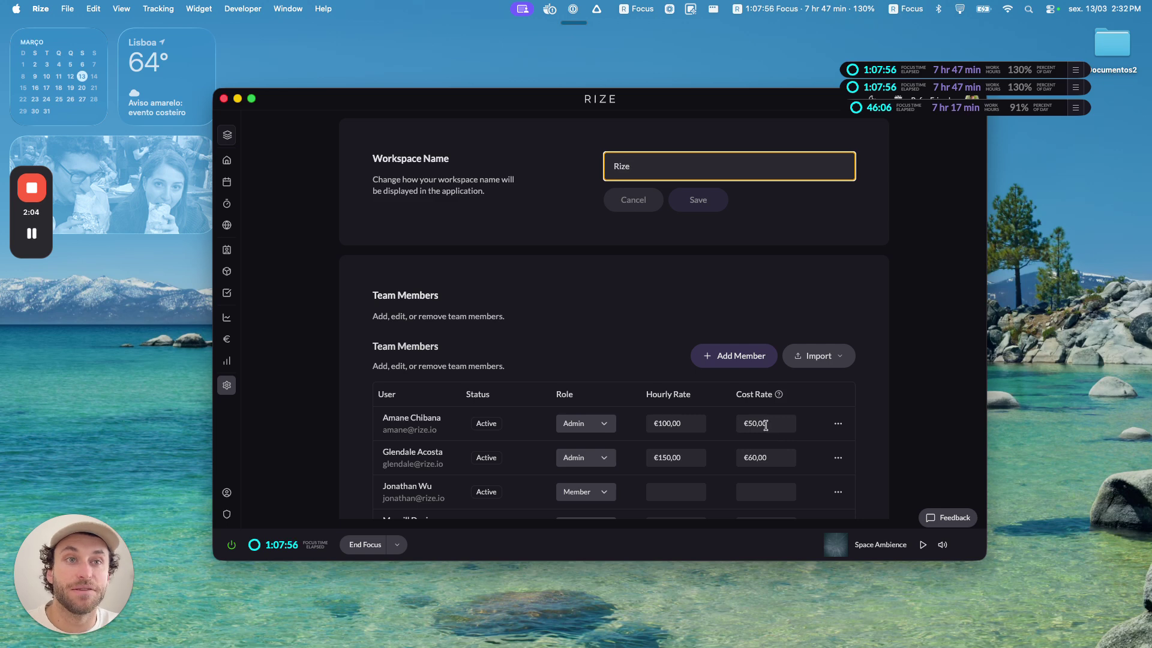
scroll(764, 436, "down", 2)
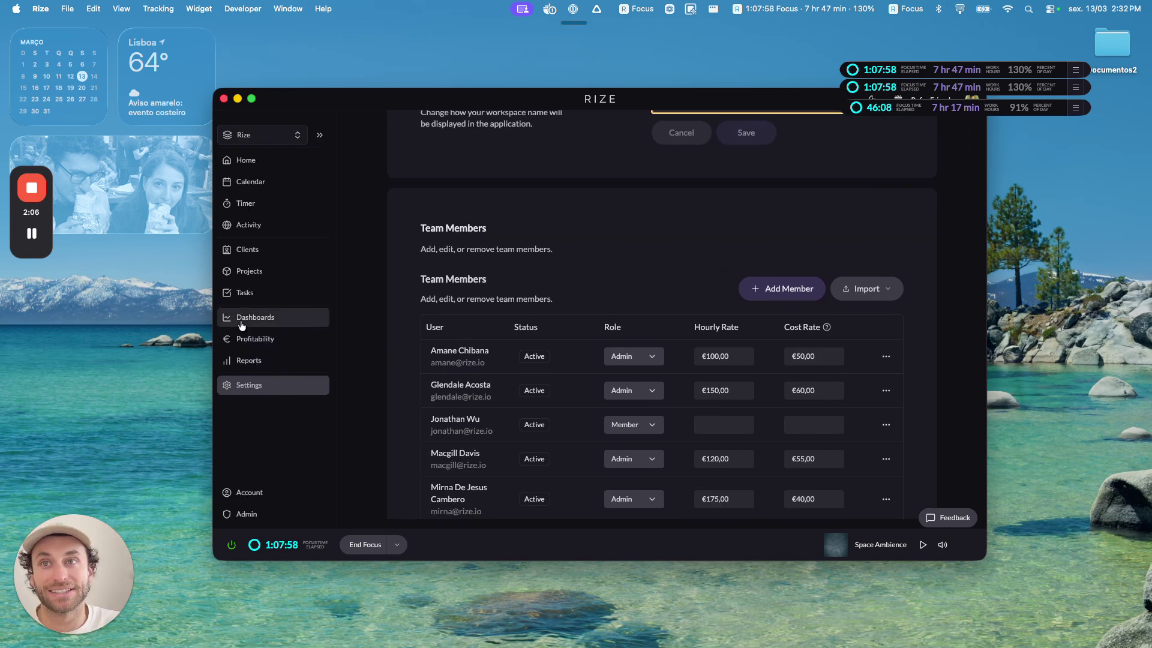
- Reopen the Rize Core Systems client for editing and change its billing type to Monthly Retainer
left_click(251, 248)
left_click(952, 229)
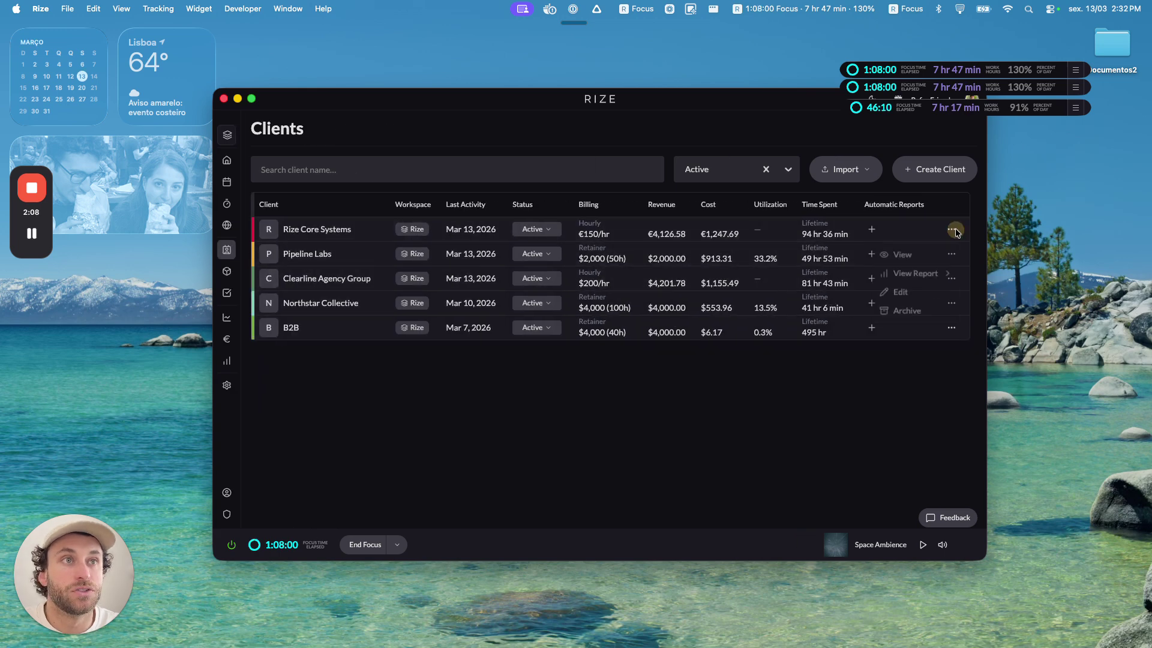
left_click(931, 297)
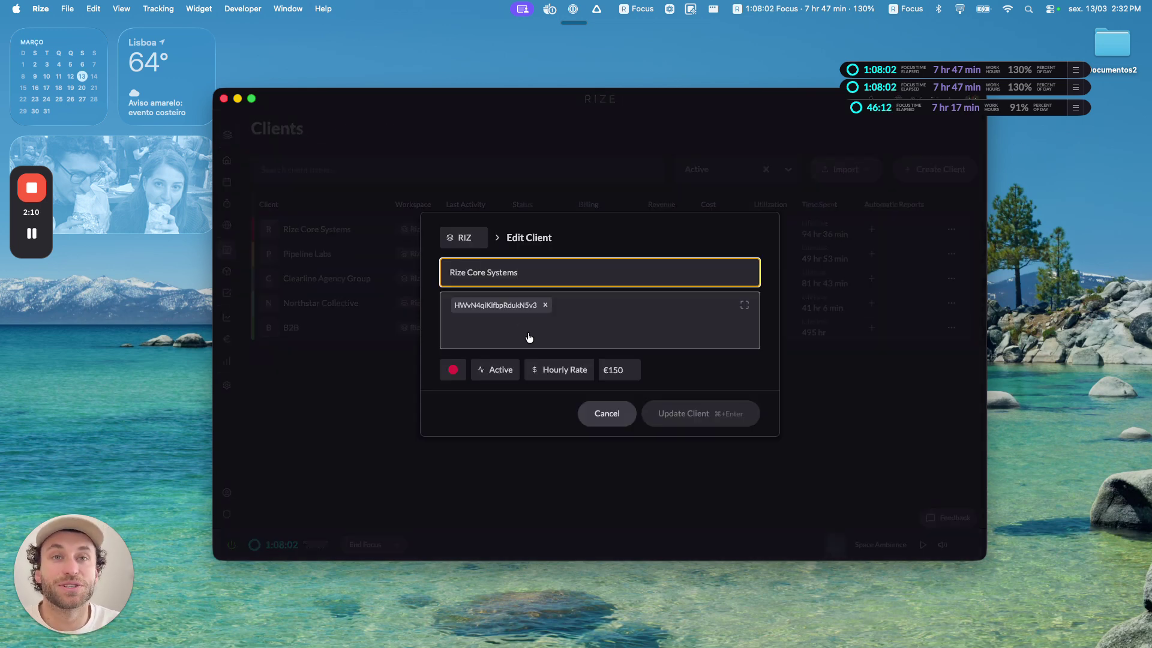
left_click(624, 369)
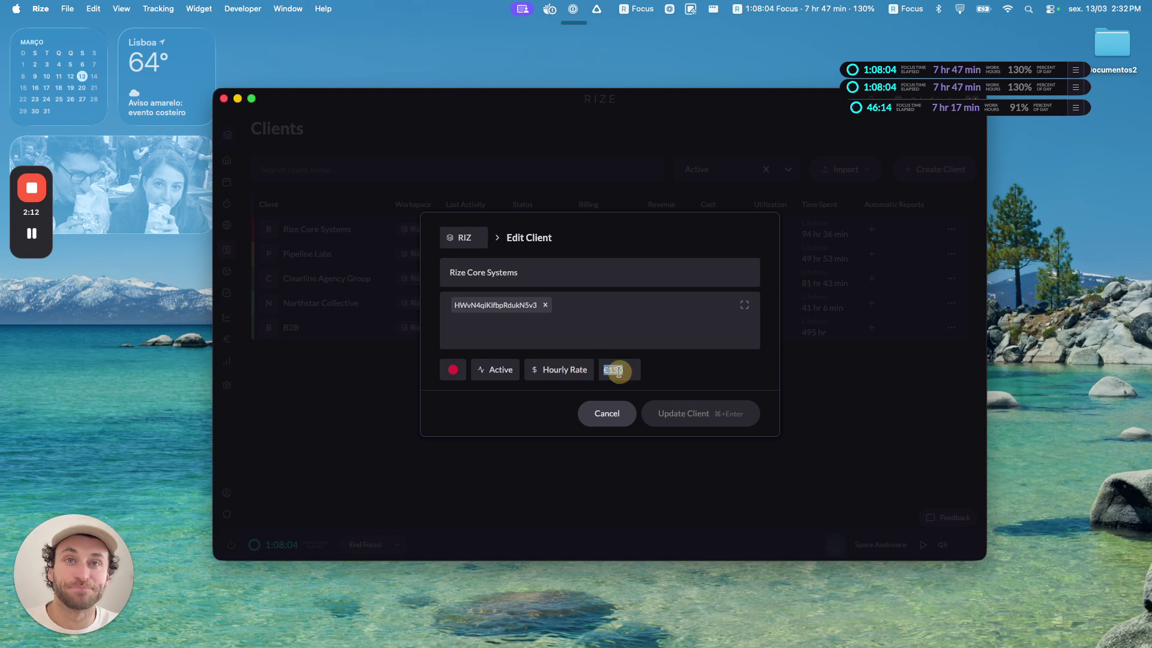
left_click_drag(628, 371, 583, 364)
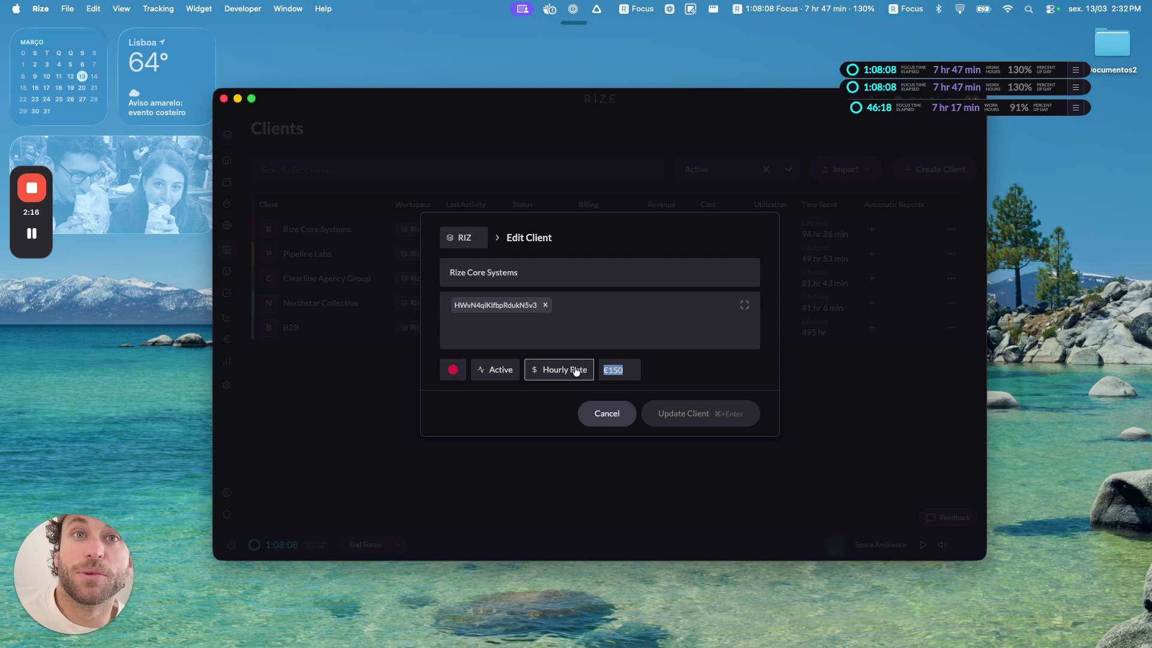
left_click(576, 372)
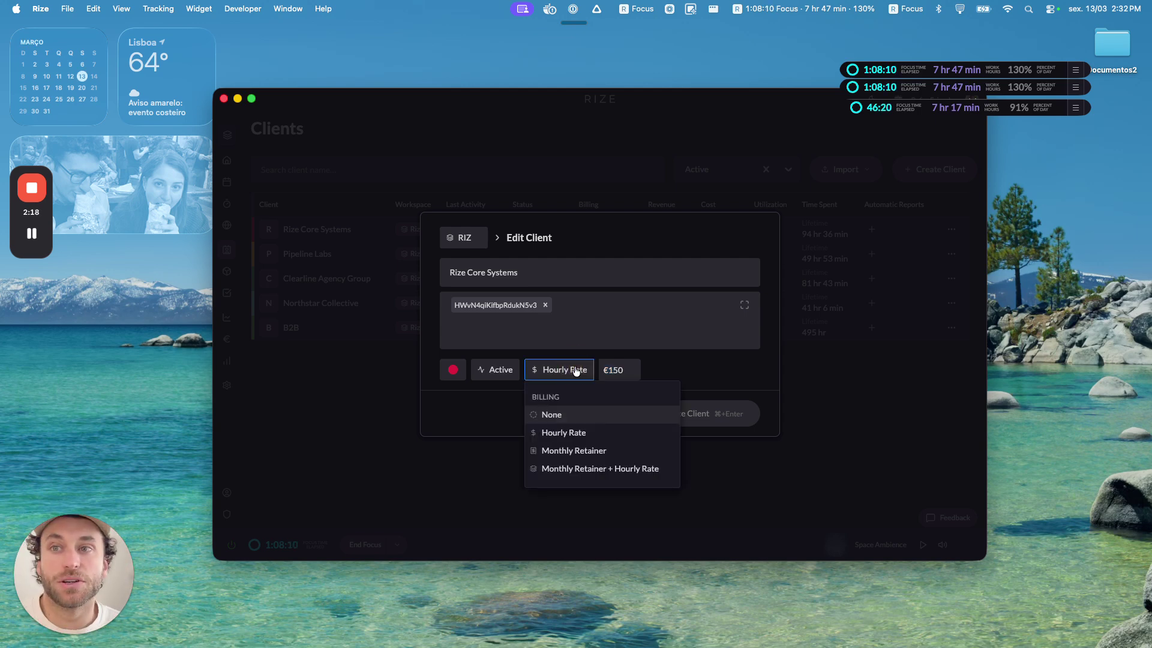
left_click(630, 457)
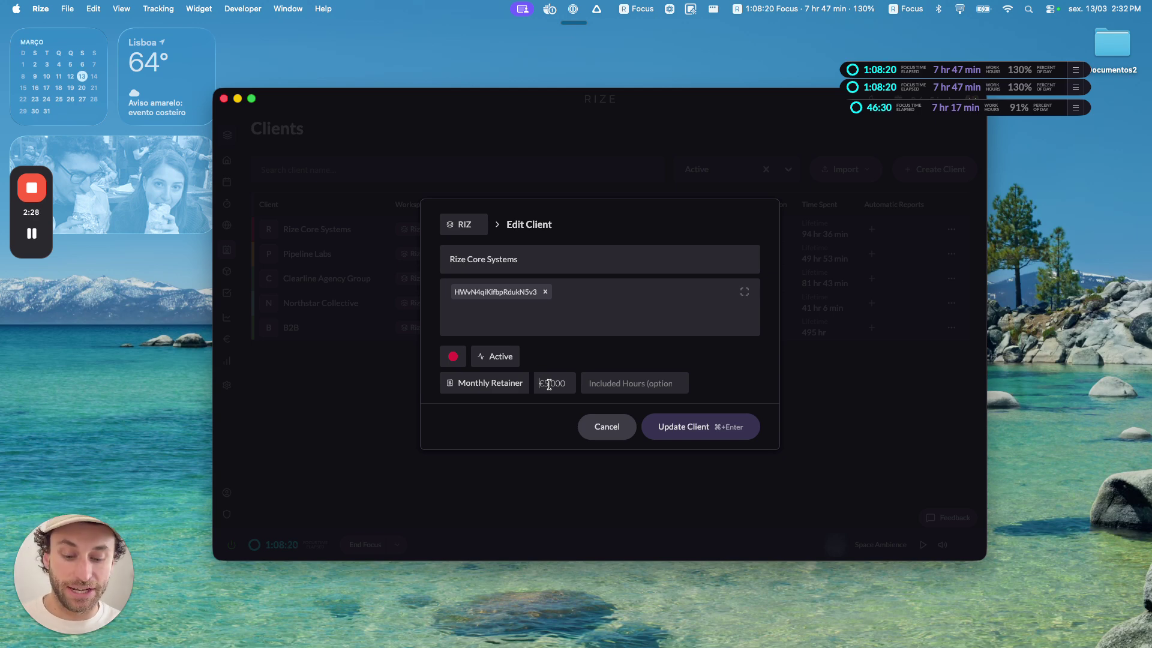
- Set the monthly retainer to €5,000 with 40 included hours, and close the client editor without saving
type("5,000")
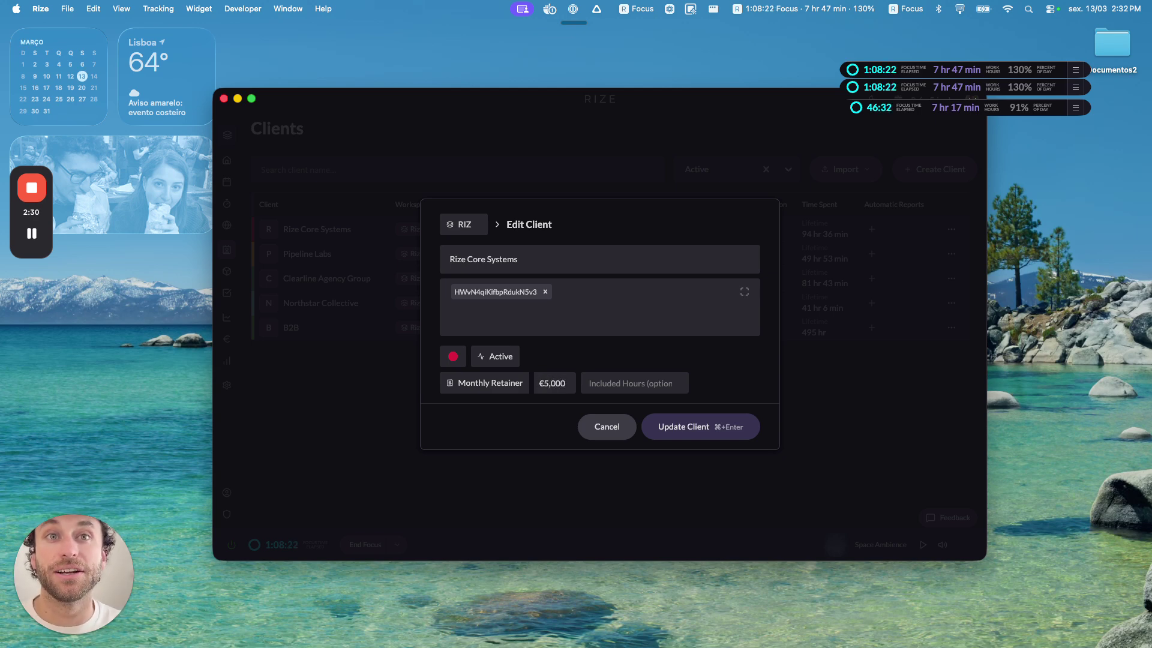
key("Tab")
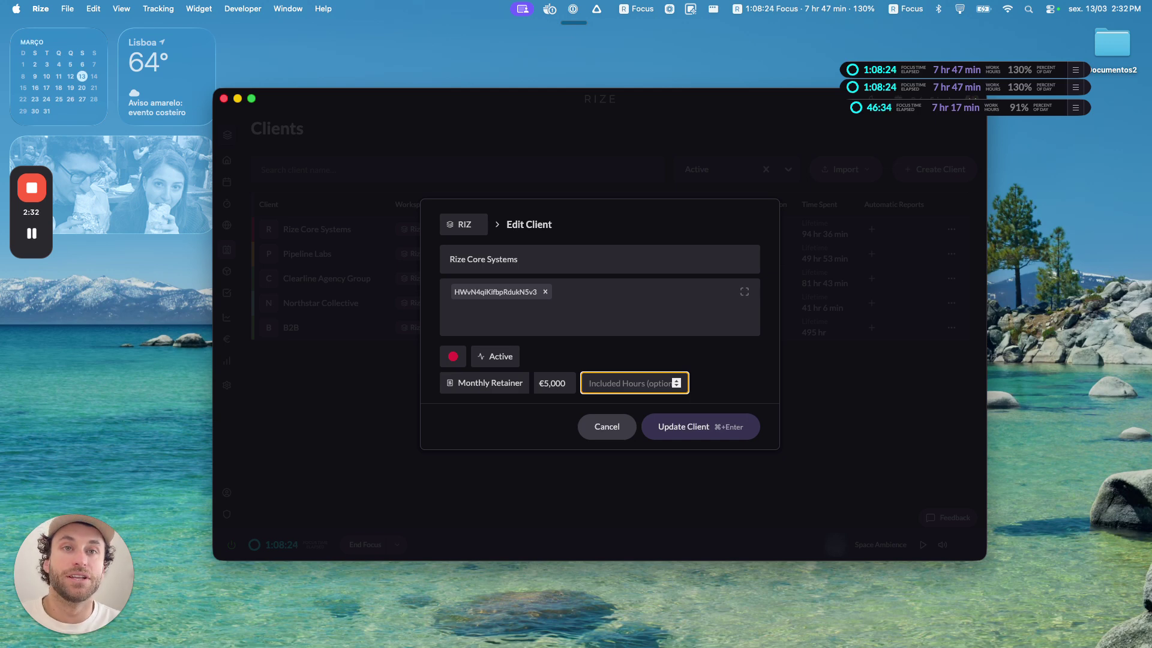
type("40")
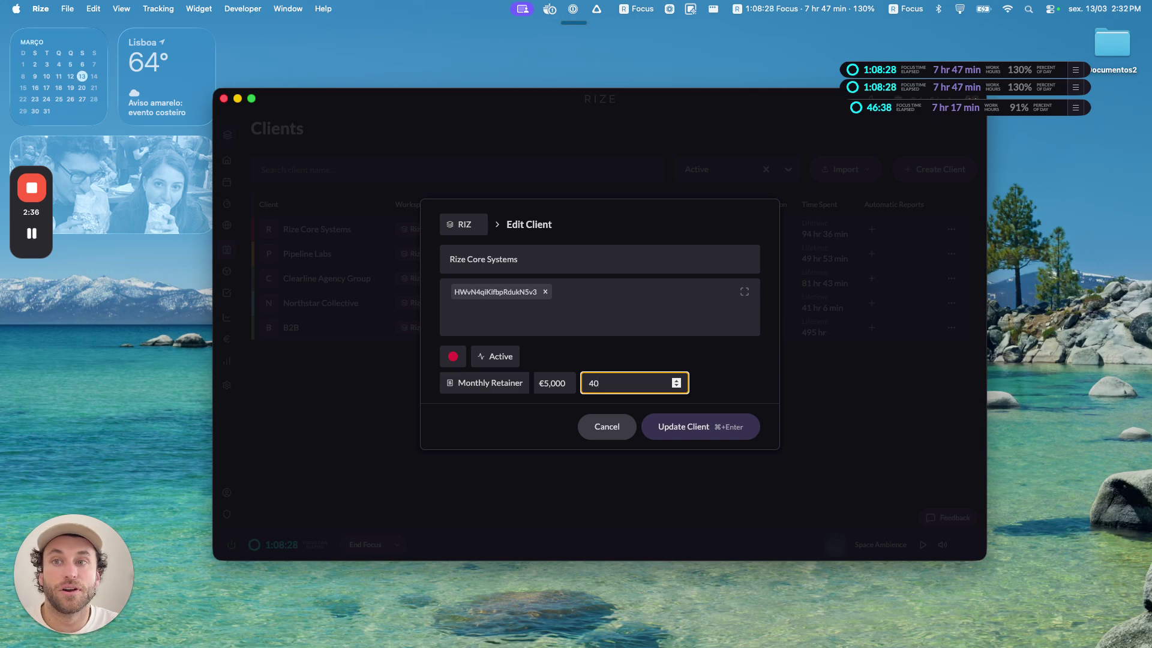
left_click(870, 404)
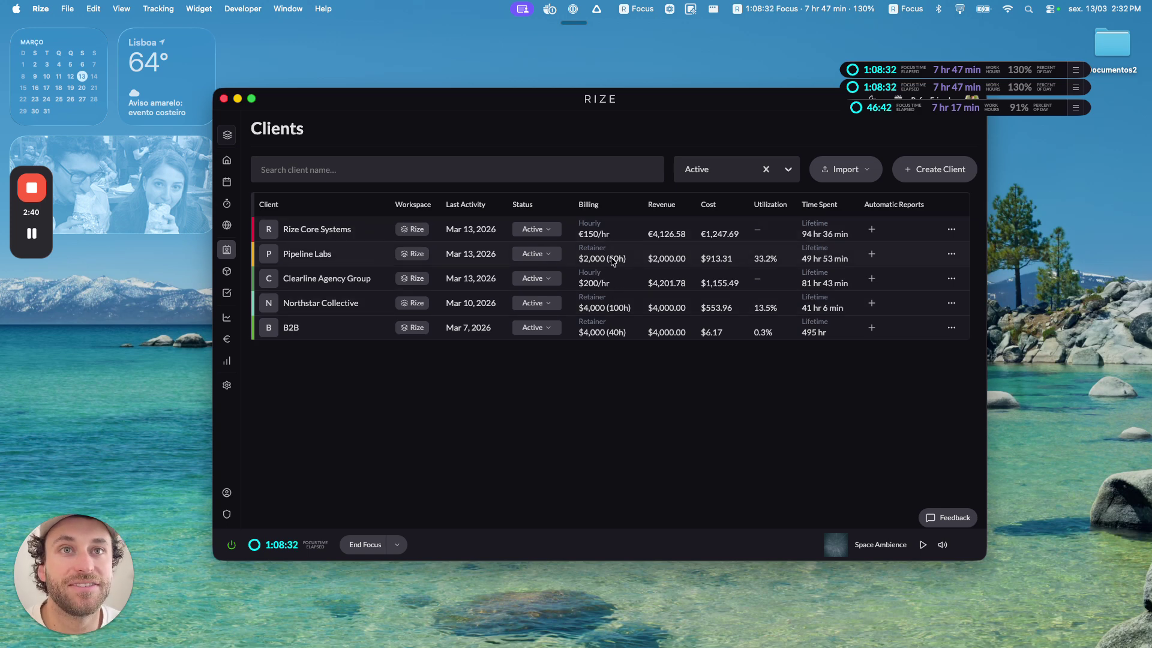
- Open the Rize Core Systems client for editing and change its billing type to Monthly Retainer + Hourly Rate
left_click(952, 229)
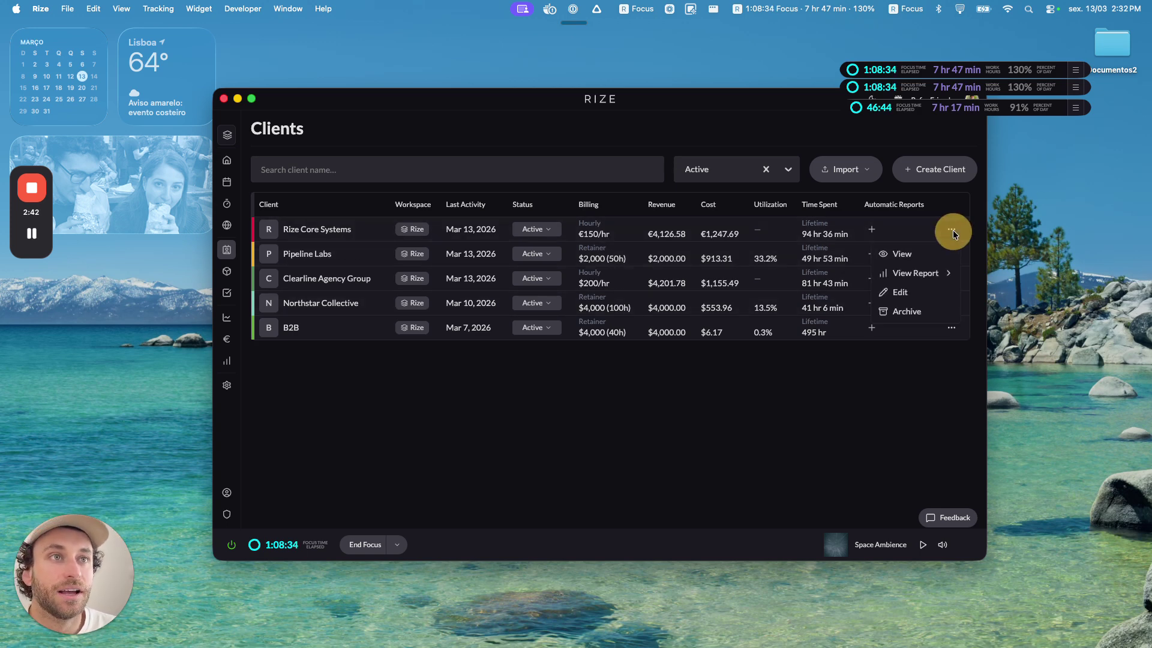
left_click(901, 290)
left_click(559, 369)
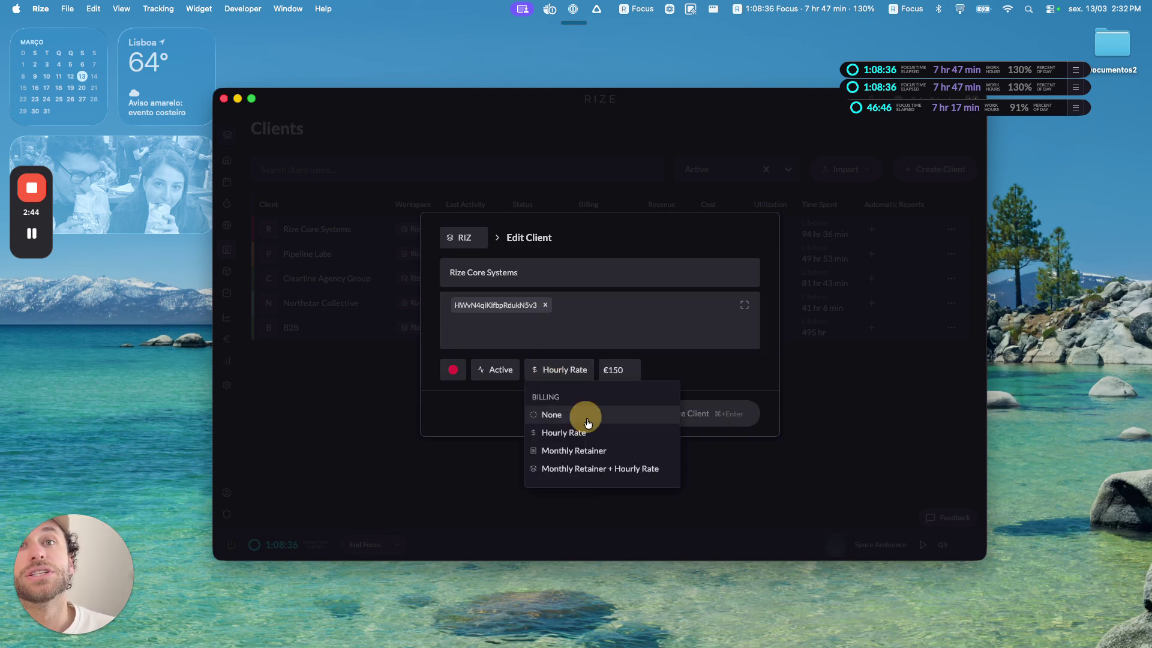
left_click(630, 468)
- Set the client's monthly retainer to €200 with 20 included hours and an hourly rate of €100
left_click(618, 370)
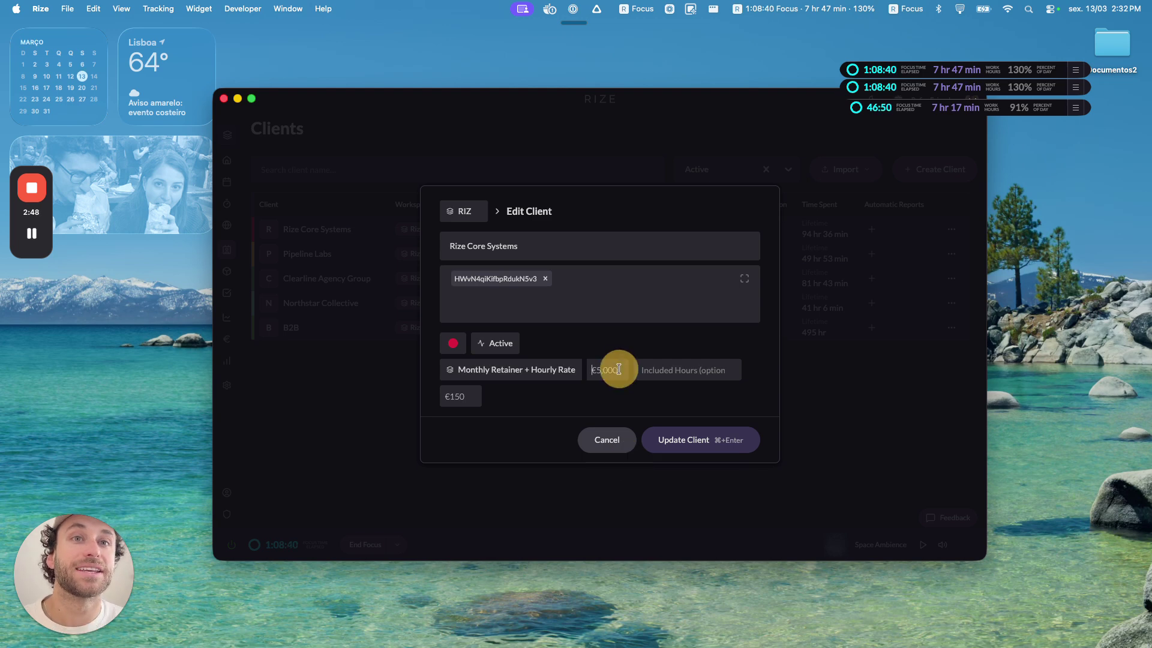
key("super+a")
type("200")
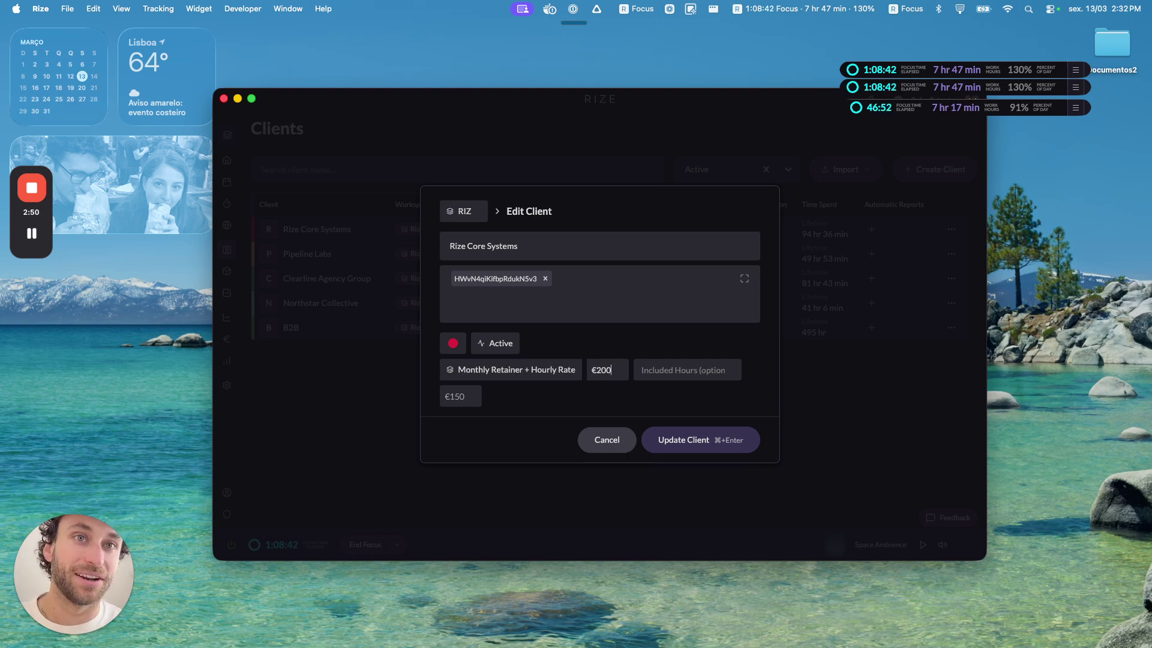
key("Tab")
type("20")
key("Tab")
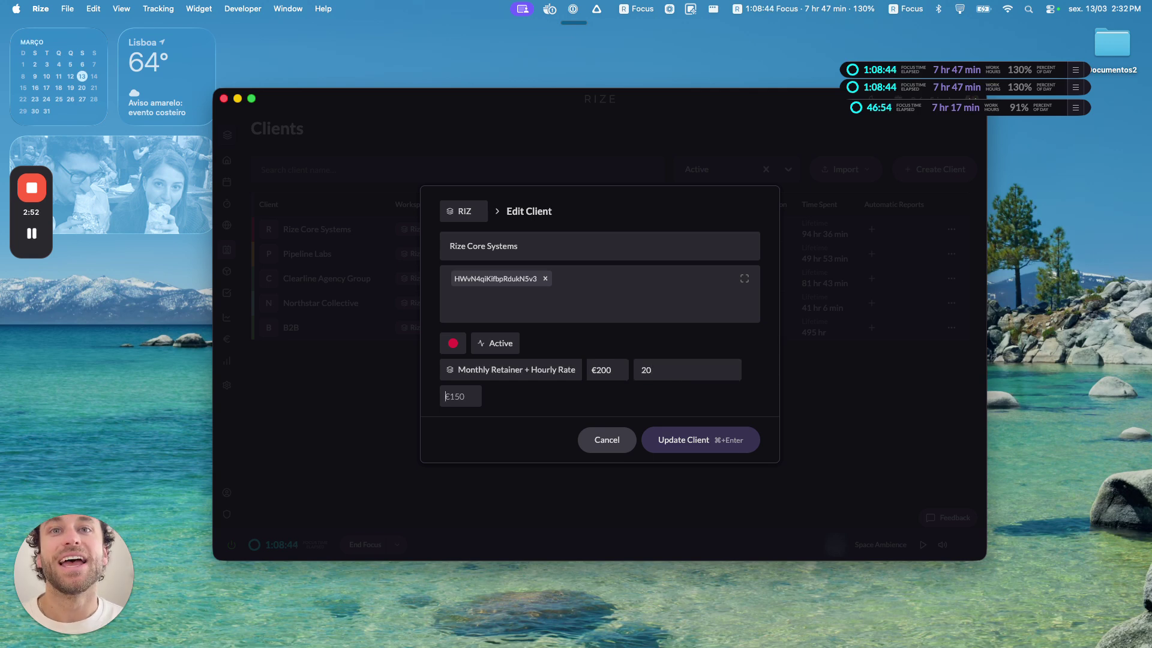
type("100")
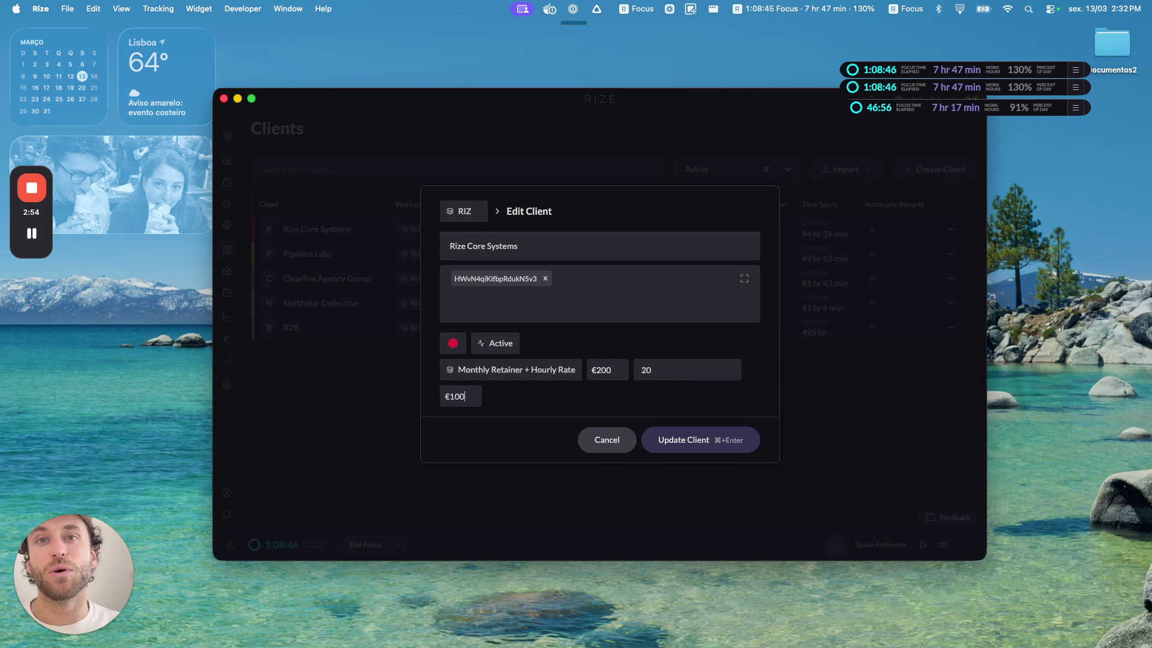
- Clear the client's hourly rate and included hours, and close the client editor without saving
key("BackSpace")
key("BackSpace")
key("BackSpace")
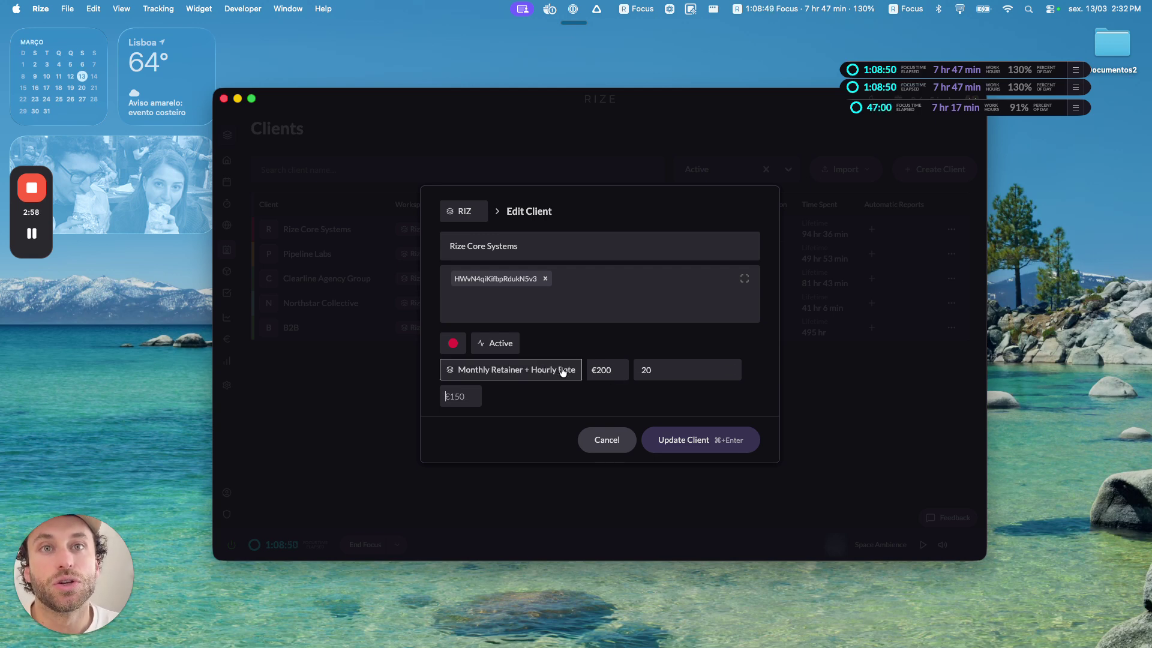
left_click(660, 371)
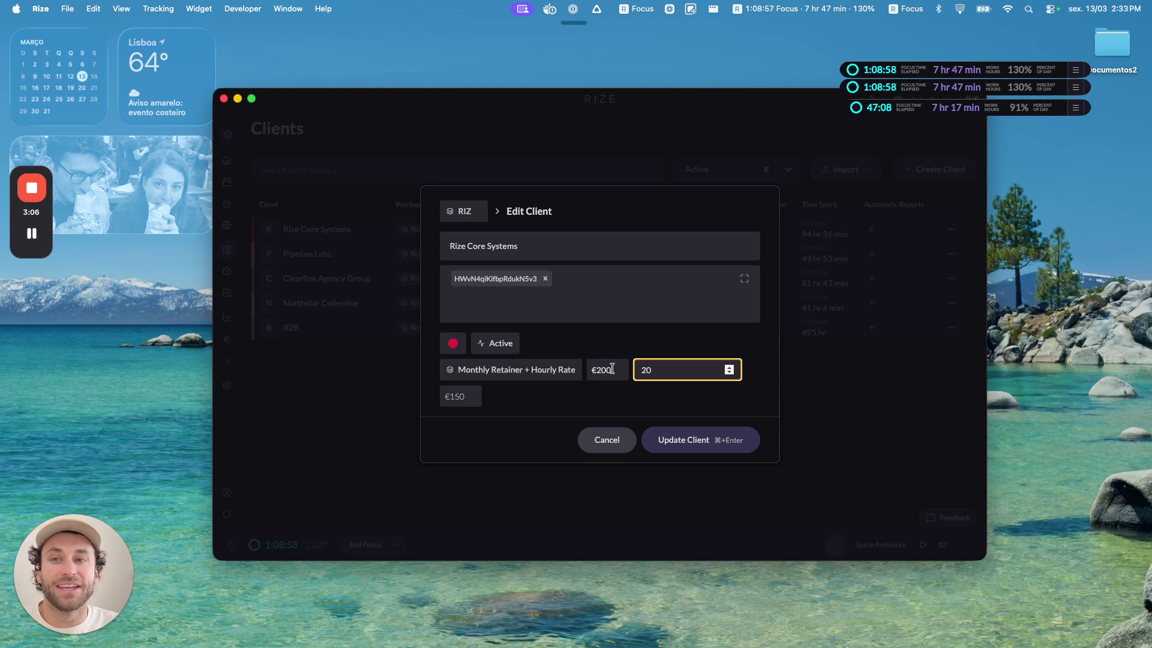
double_click(690, 373)
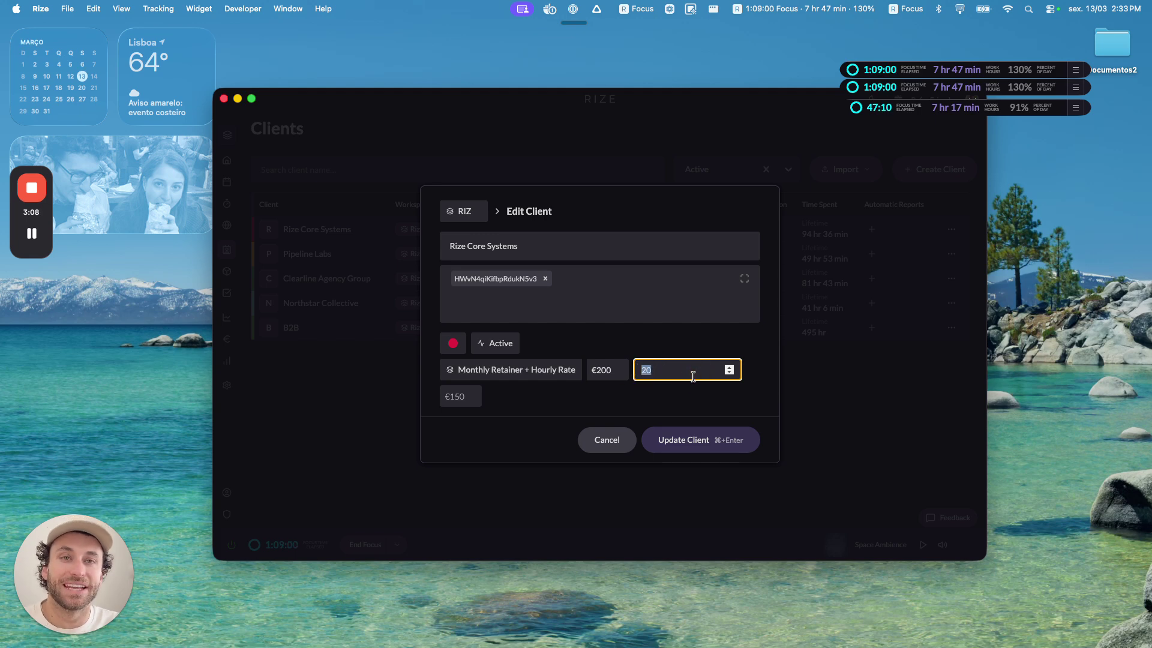
left_click(693, 377)
key("BackSpace")
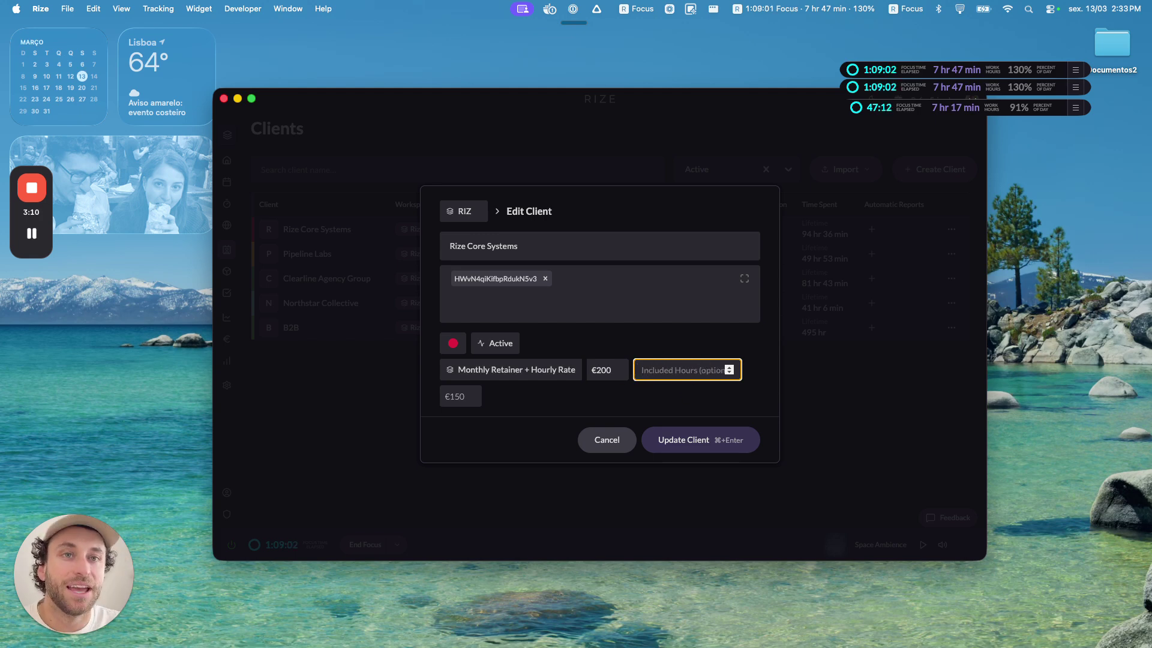
left_click(476, 390)
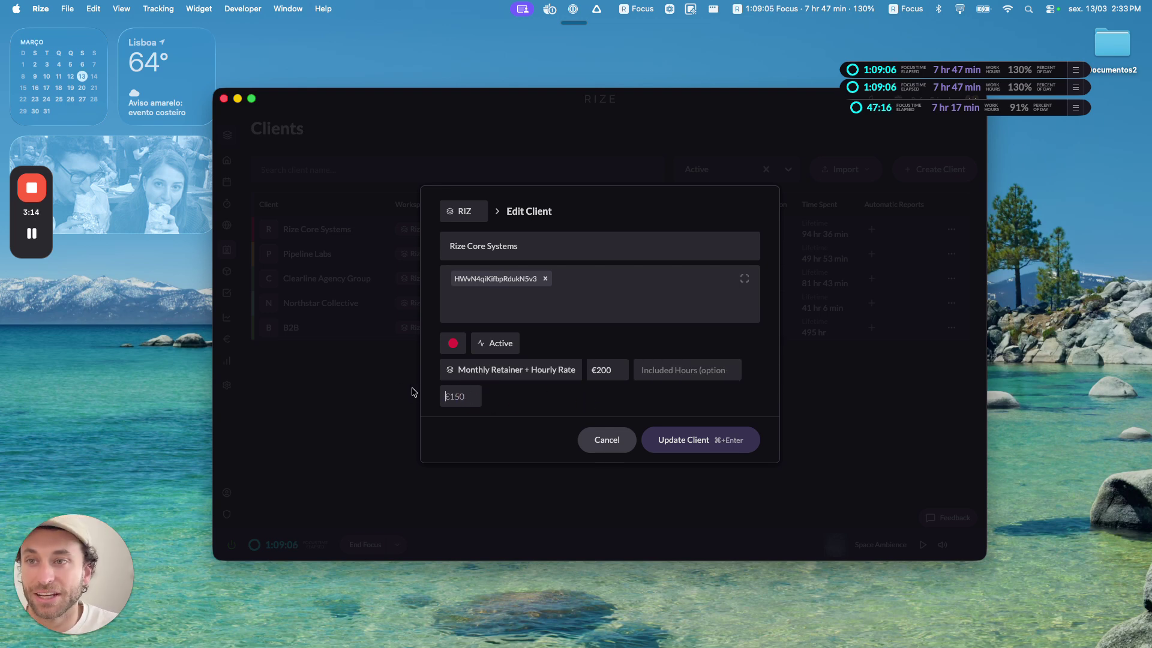
left_click(609, 437)
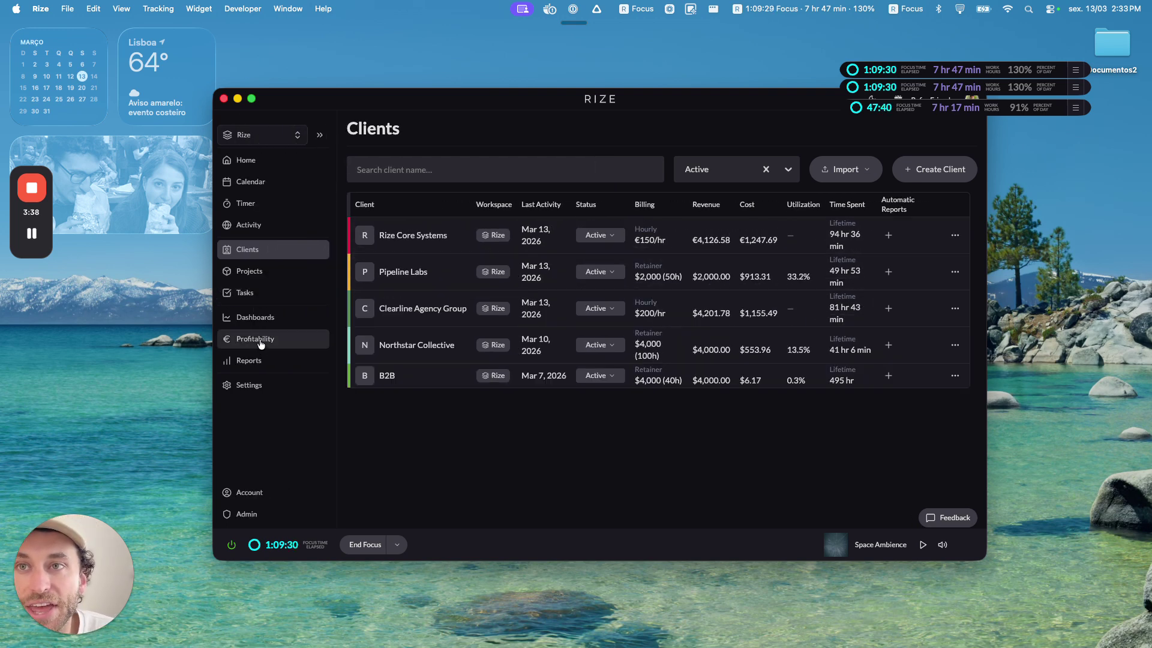
- Open the workspace settings and review the team members' hourly rates and the first member's cost rate
left_click(270, 386)
scroll(540, 348, "down", 5)
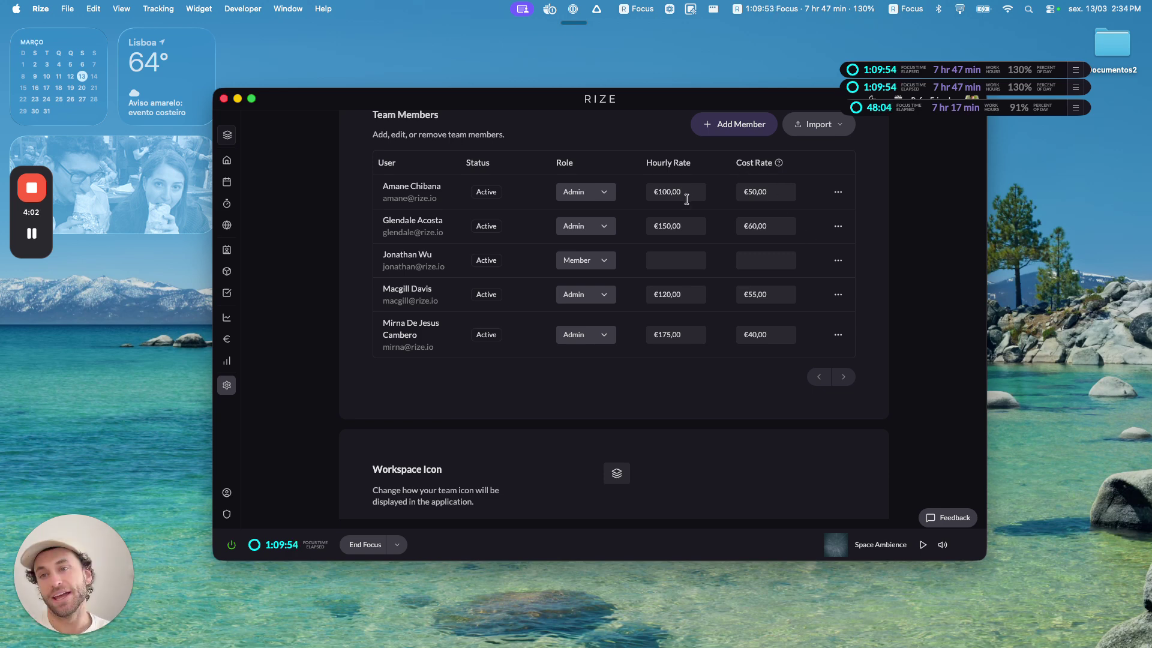
left_click(783, 191)
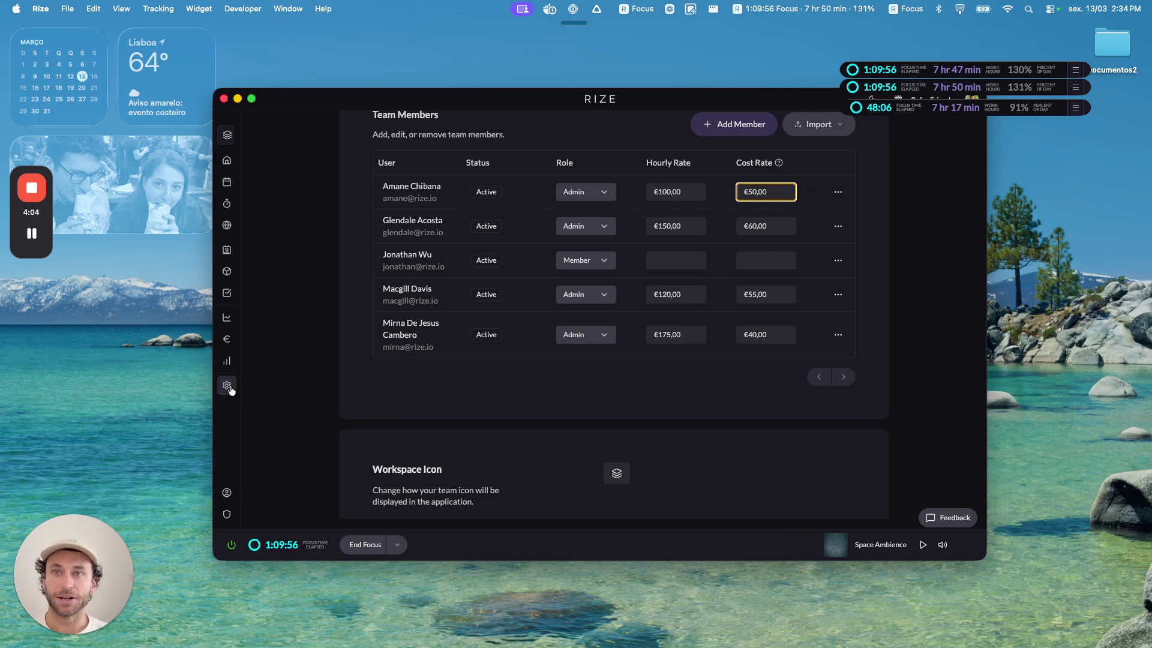
- Open the profitability overview and view the revenue and profit trends by month and week, as a bar chart and as a weekly line chart
left_click(261, 342)
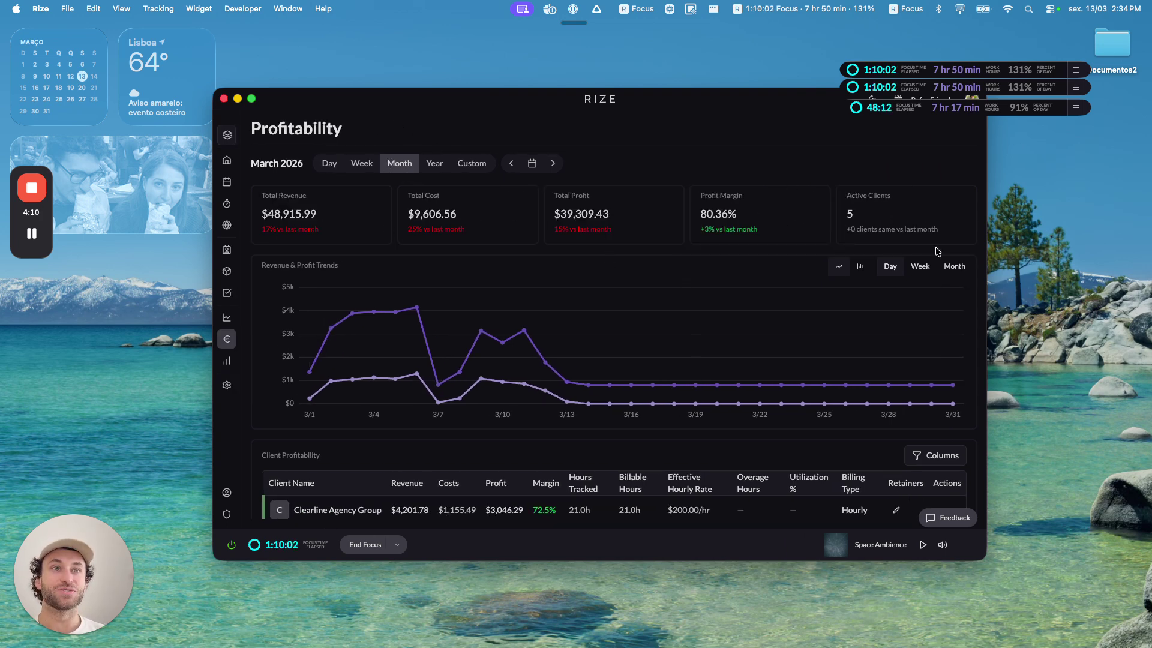
left_click(923, 265)
left_click(954, 267)
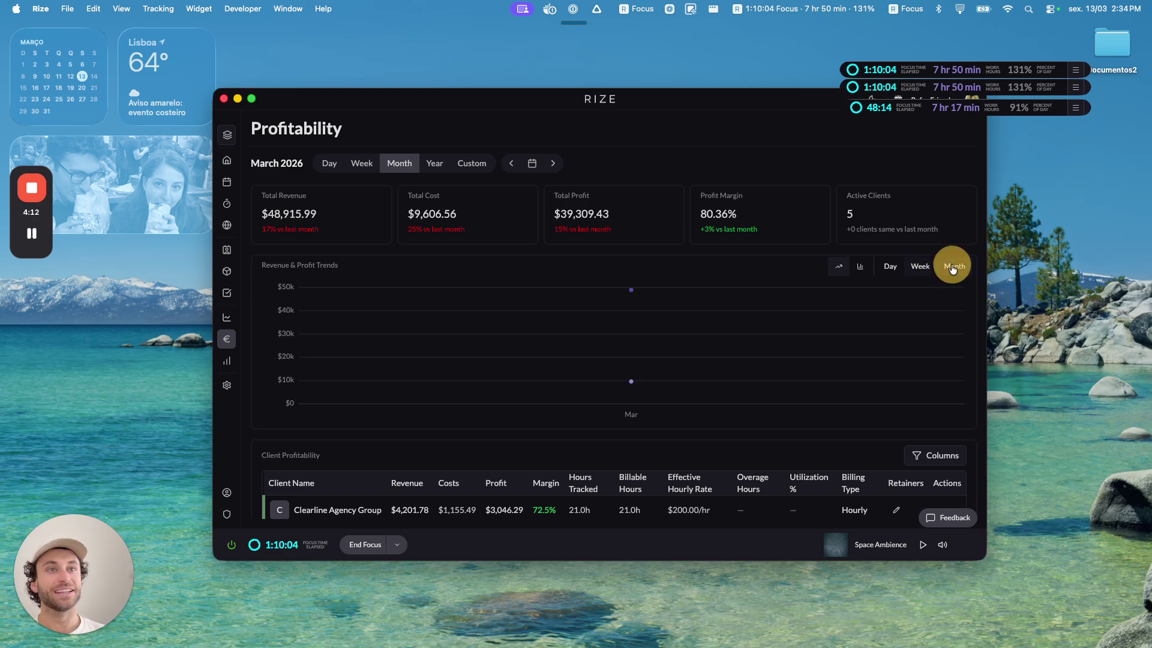
left_click(908, 268)
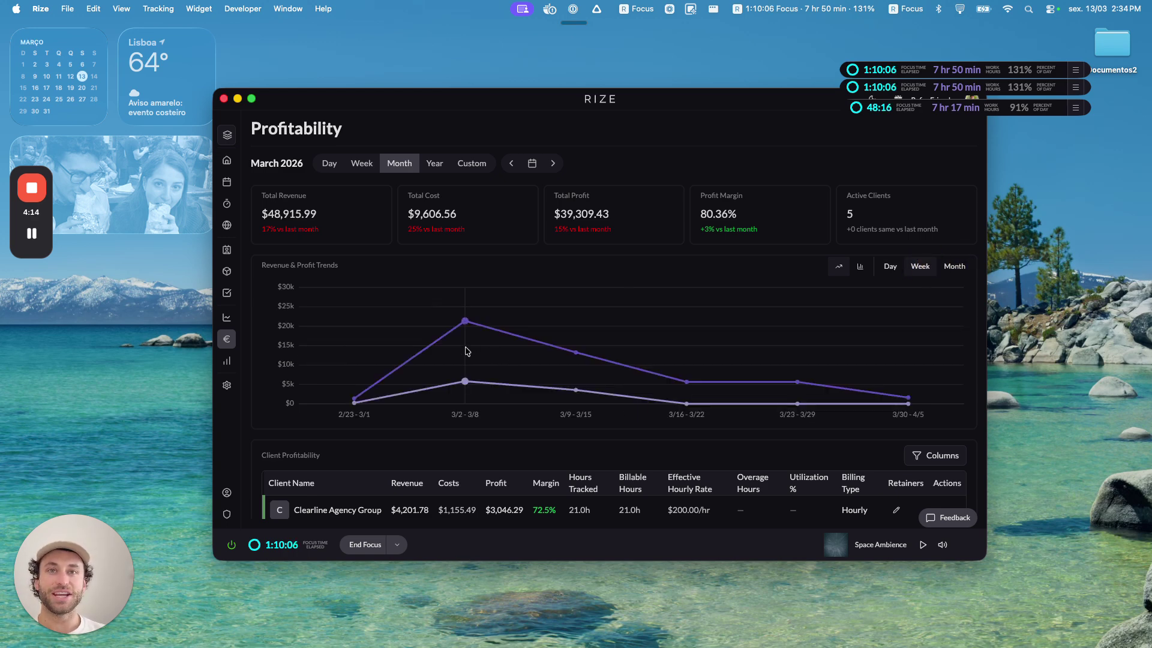
left_click(860, 266)
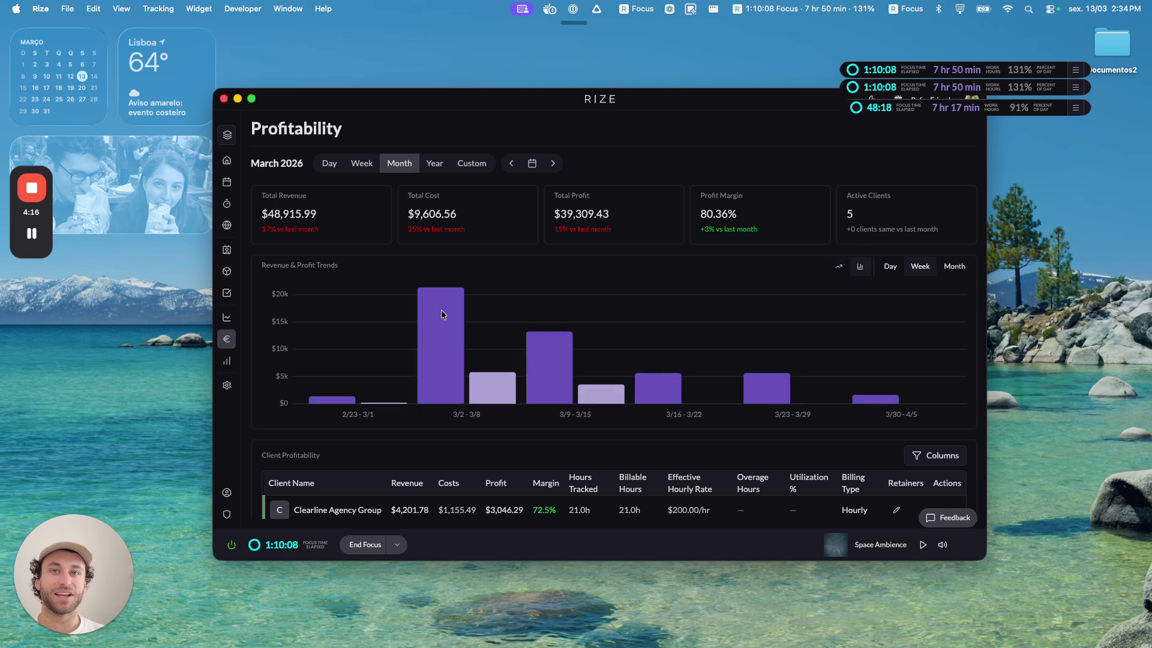
left_click(839, 268)
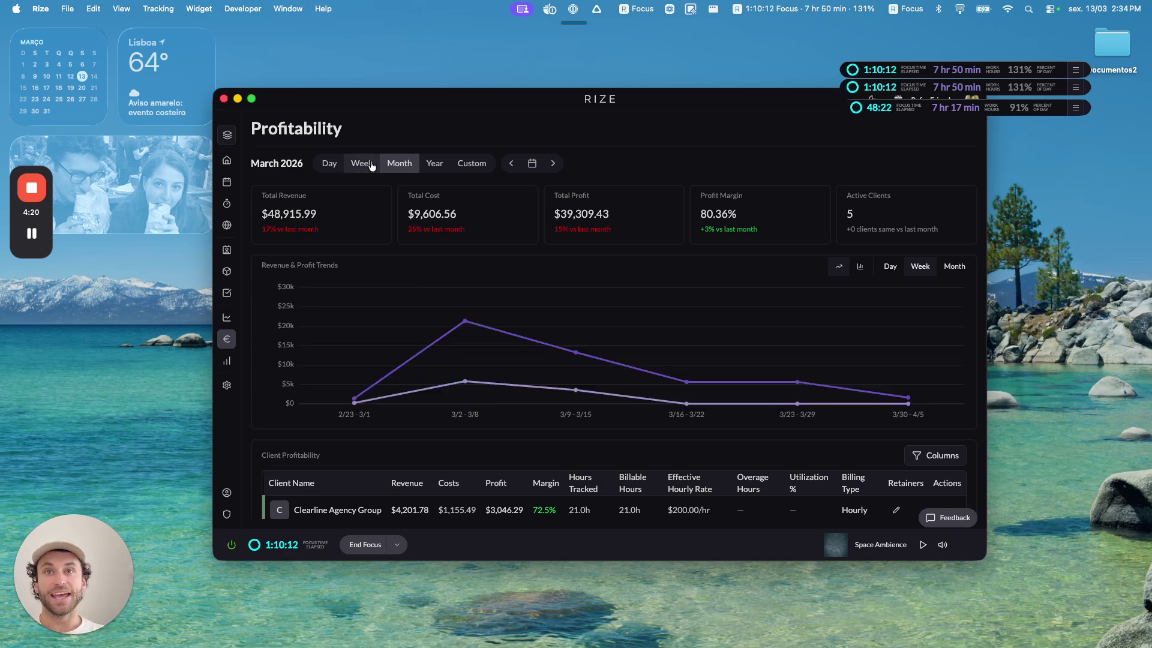
- Go back to January 2026 in the profitability overview and examine the profitability figures of each client
left_click(511, 163)
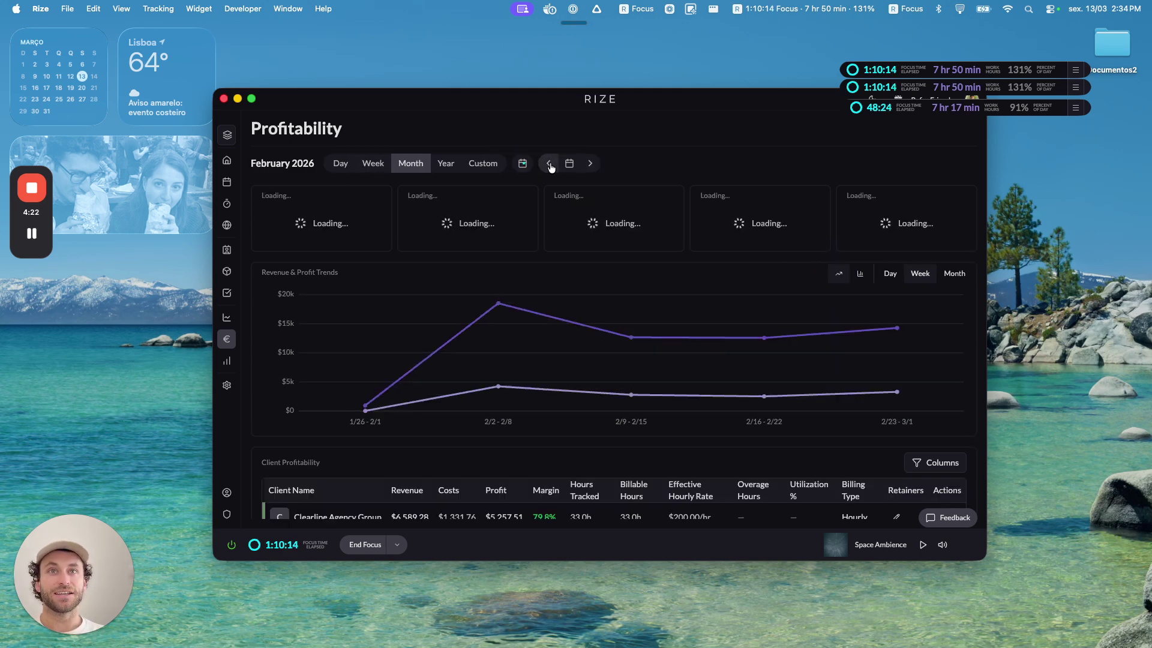
left_click(550, 165)
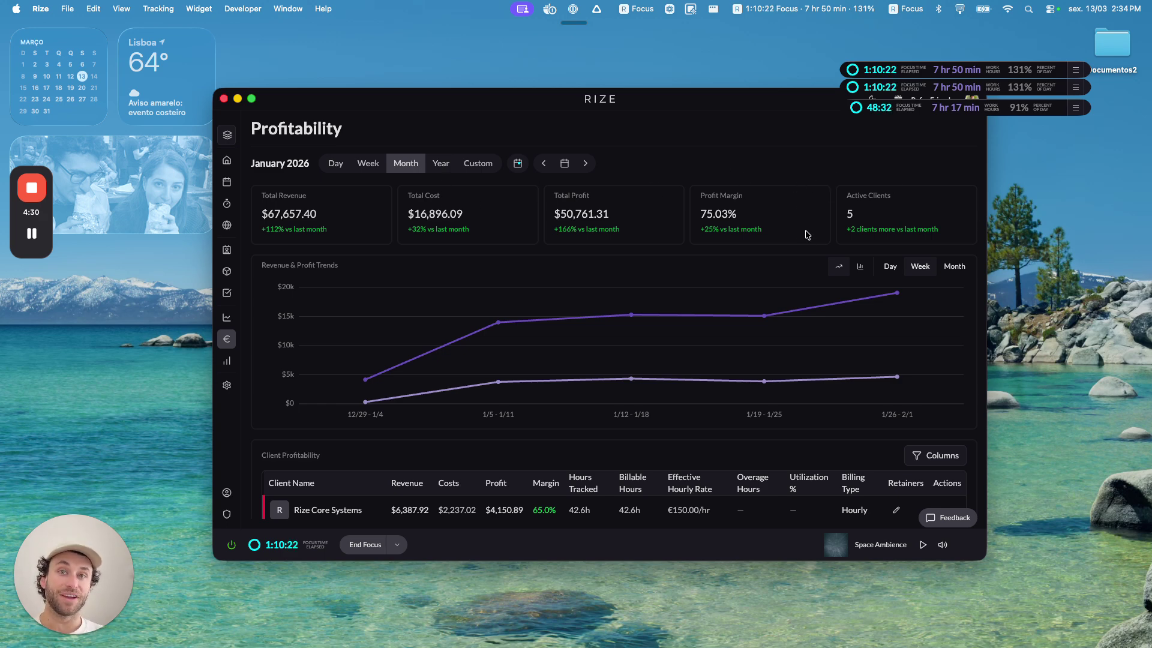
scroll(808, 234, "down", 5)
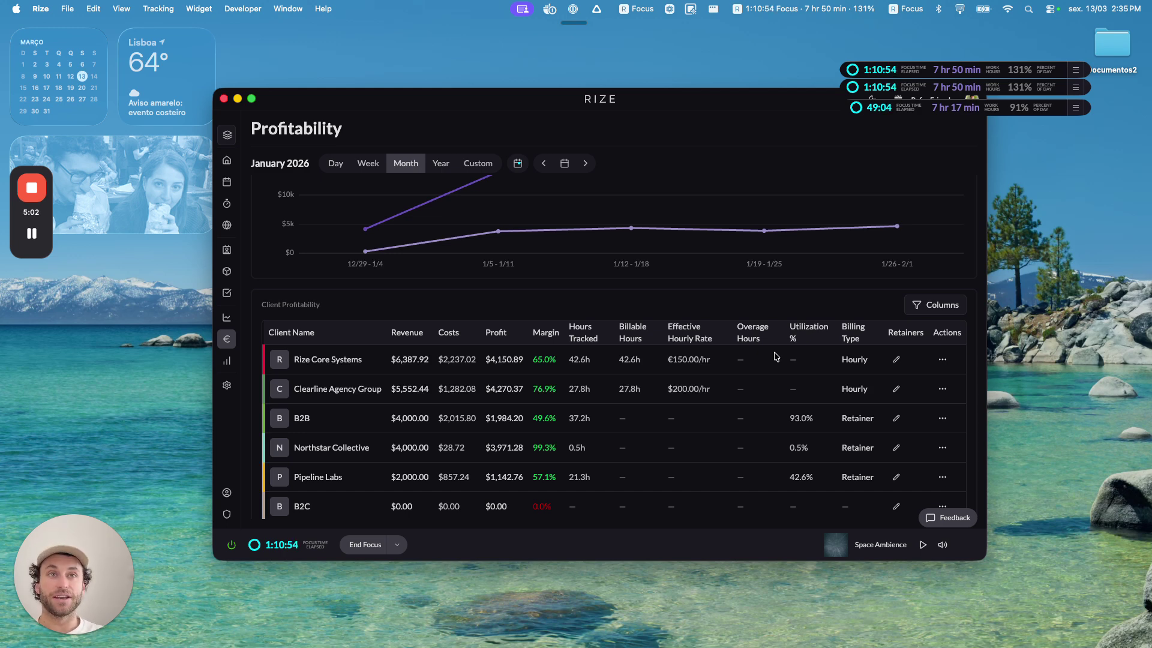
scroll(773, 351, "up", 5)
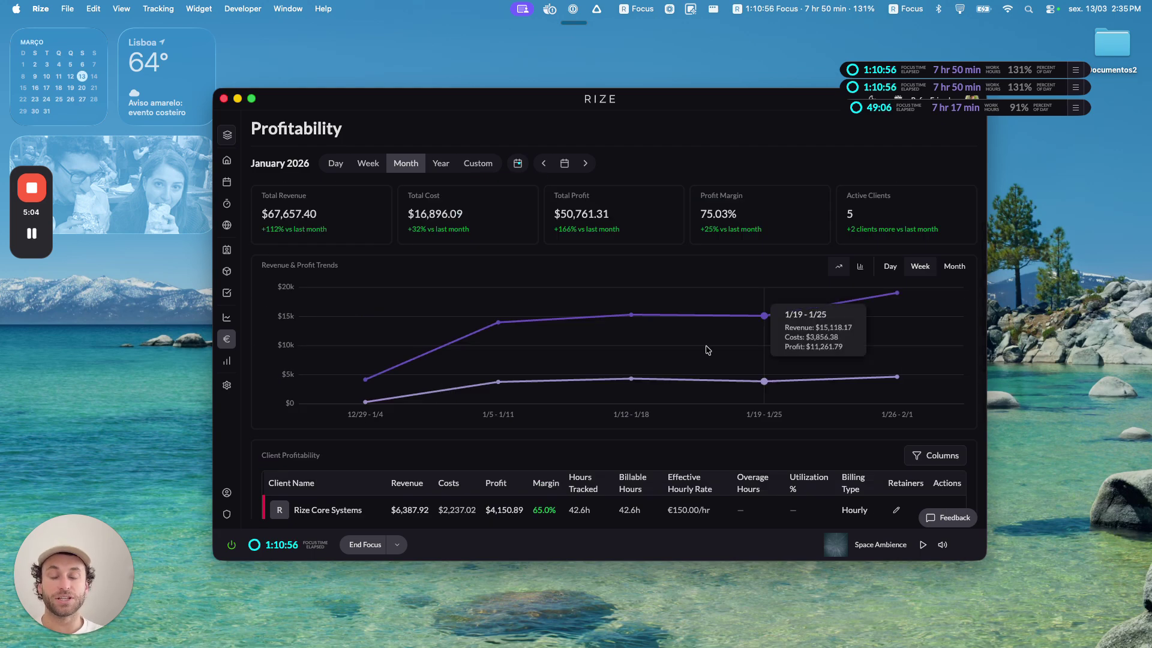